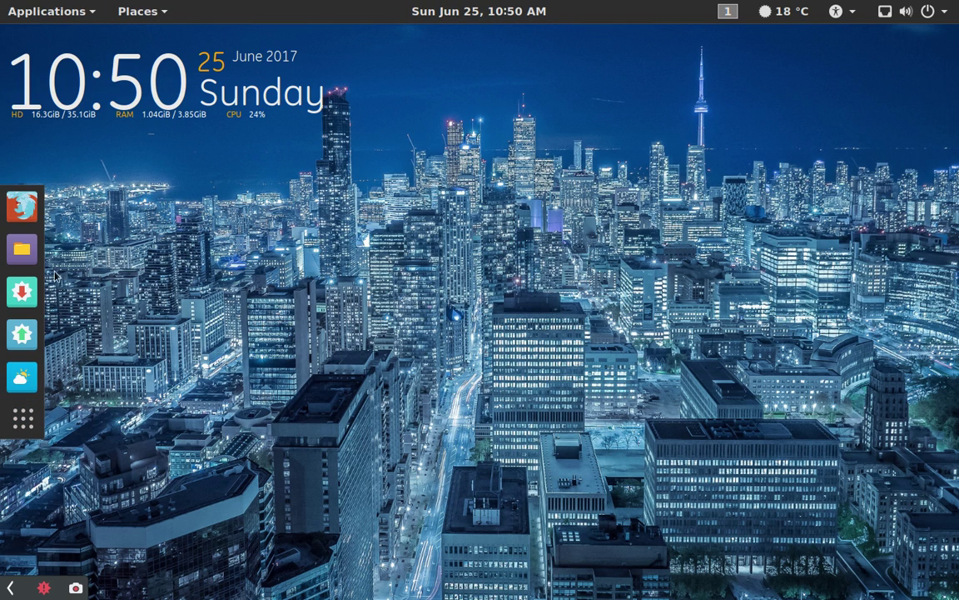
- Open the home folder in Files, shift its window slightly, then close it
click(22, 248)
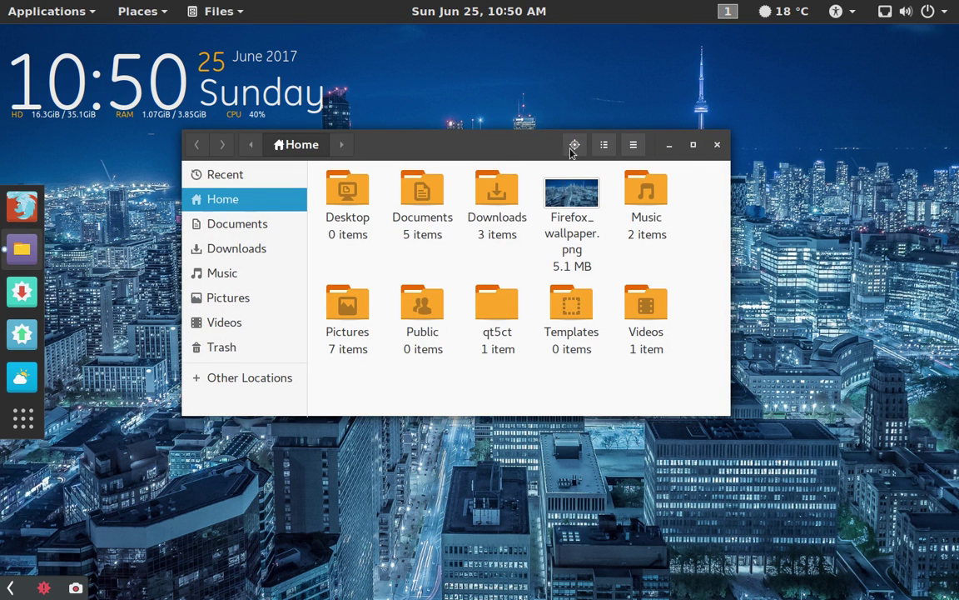
drag(472, 148, 449, 173)
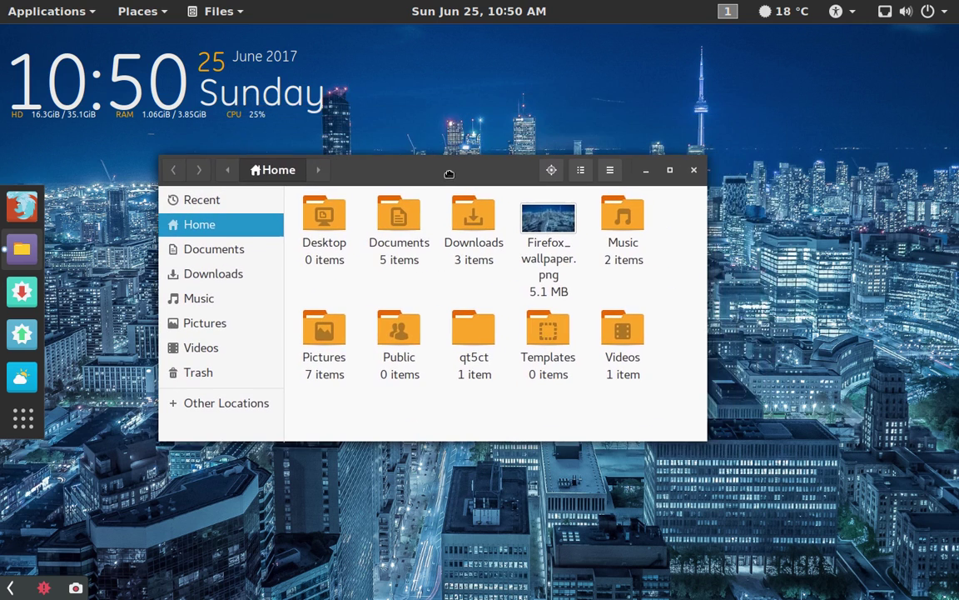
click(694, 170)
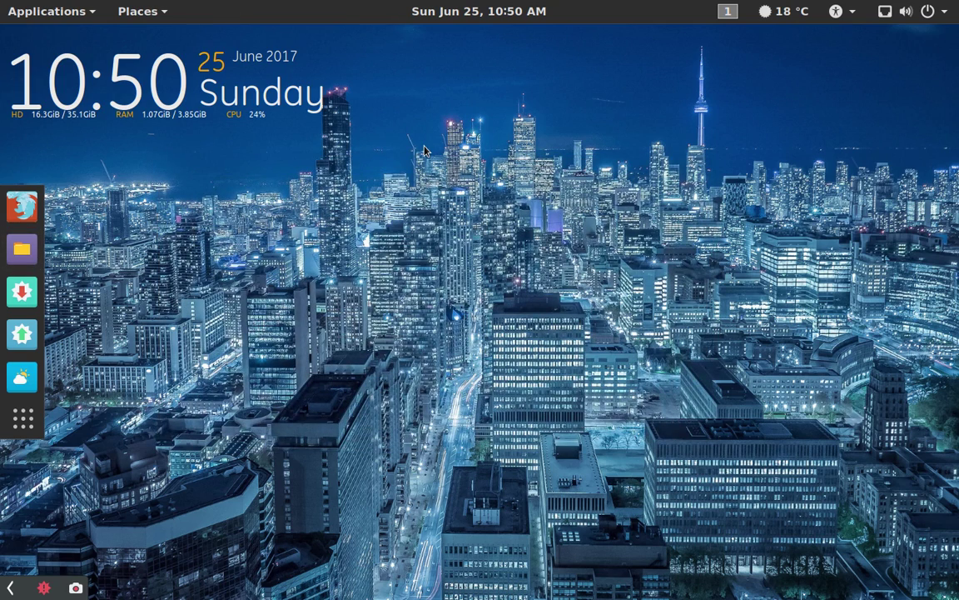
- Glance at the installed applications list and the Toronto weather forecast, closing each
click(33, 11)
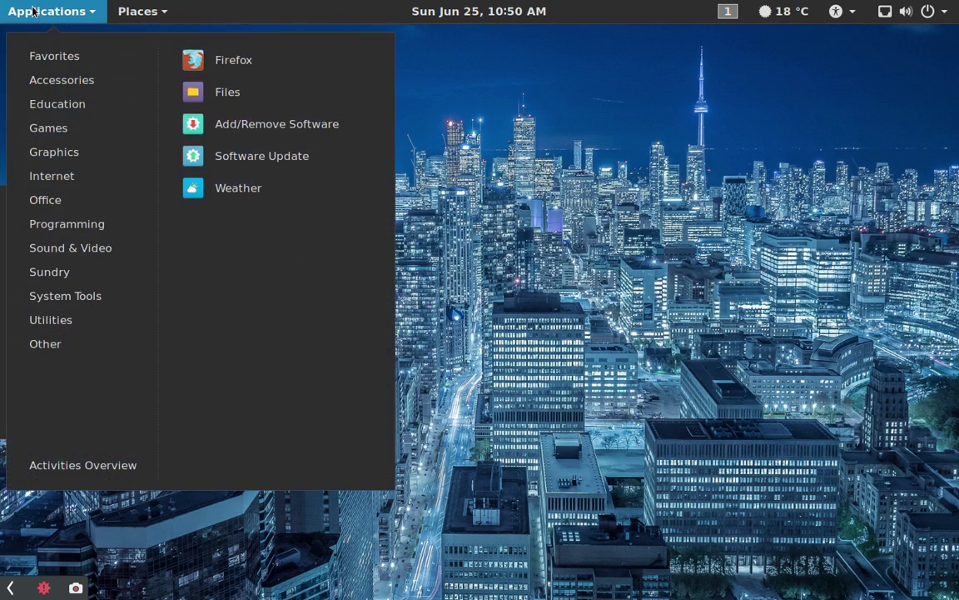
mouse_move(117, 11)
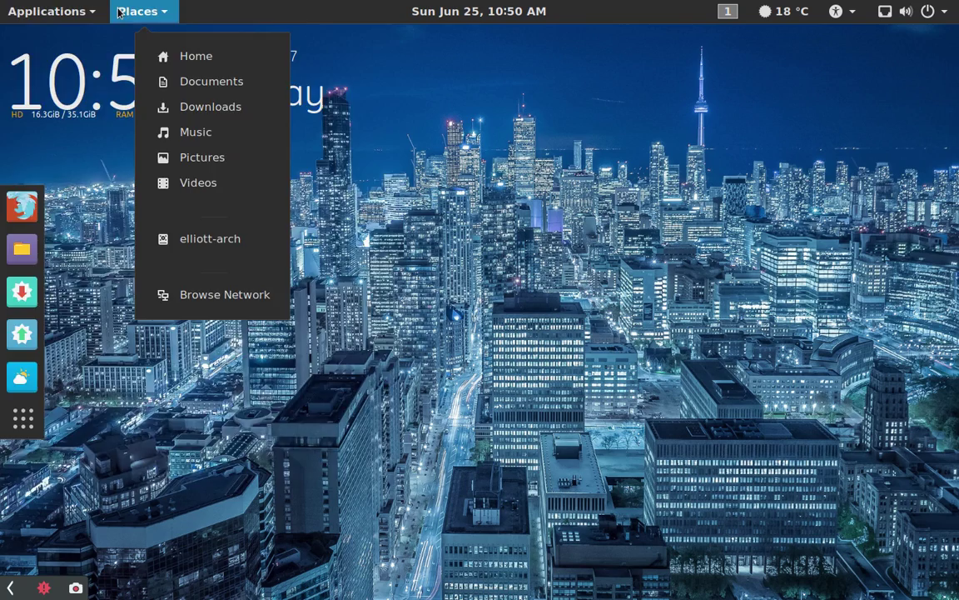
click(59, 25)
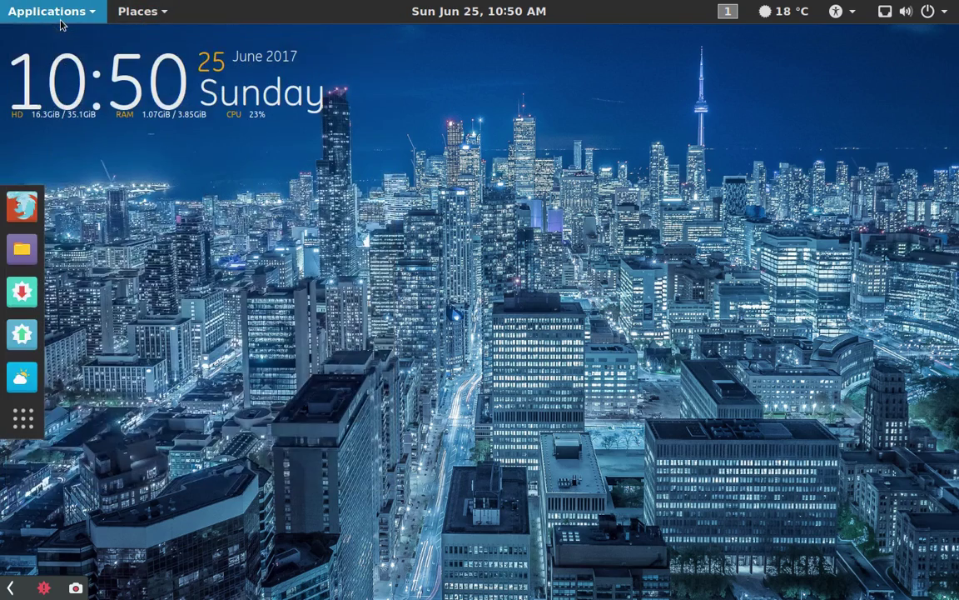
click(786, 20)
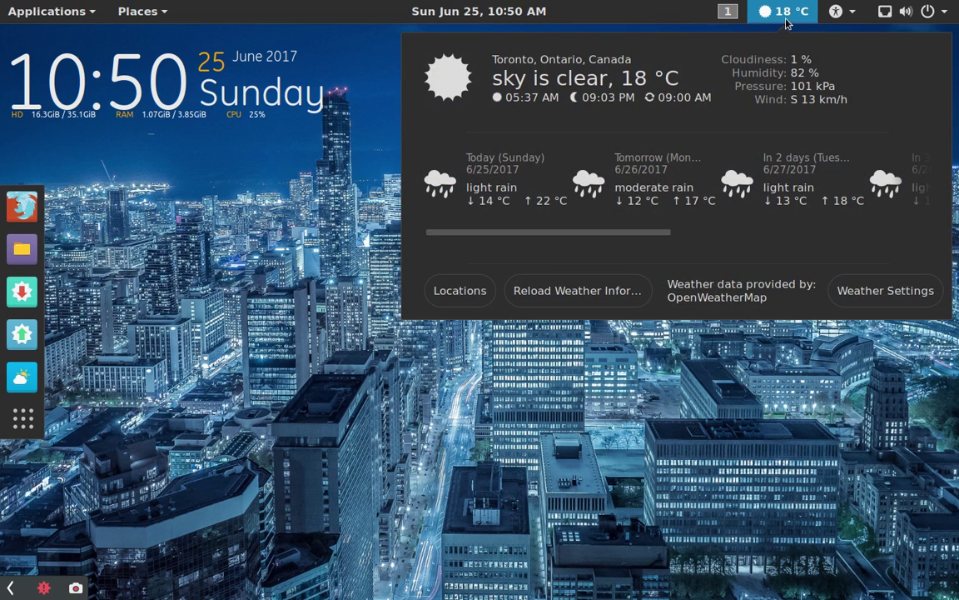
click(786, 20)
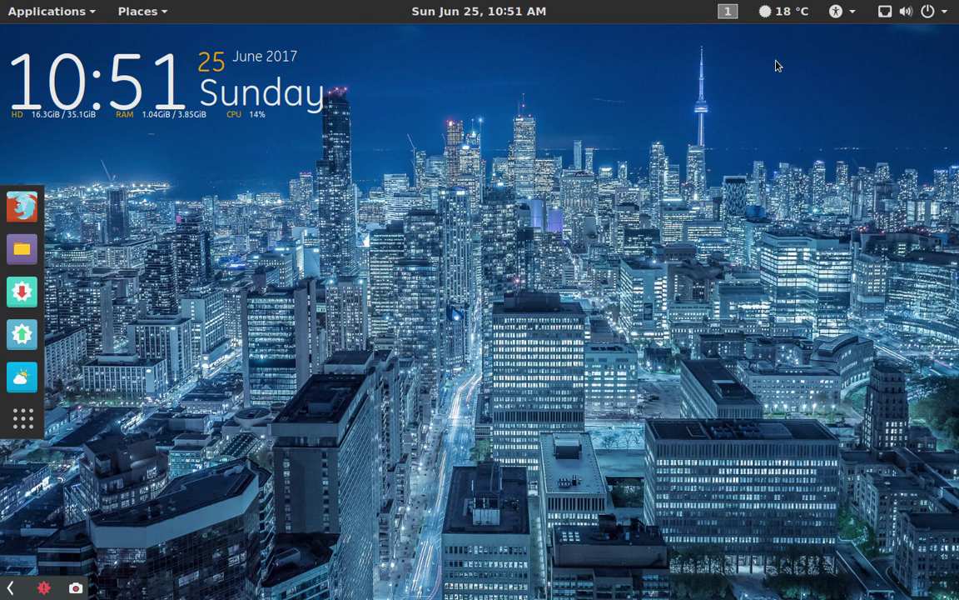
- Dismiss the desktop context menu, then launch Update Manager from the dock and centre its window
right_click(613, 49)
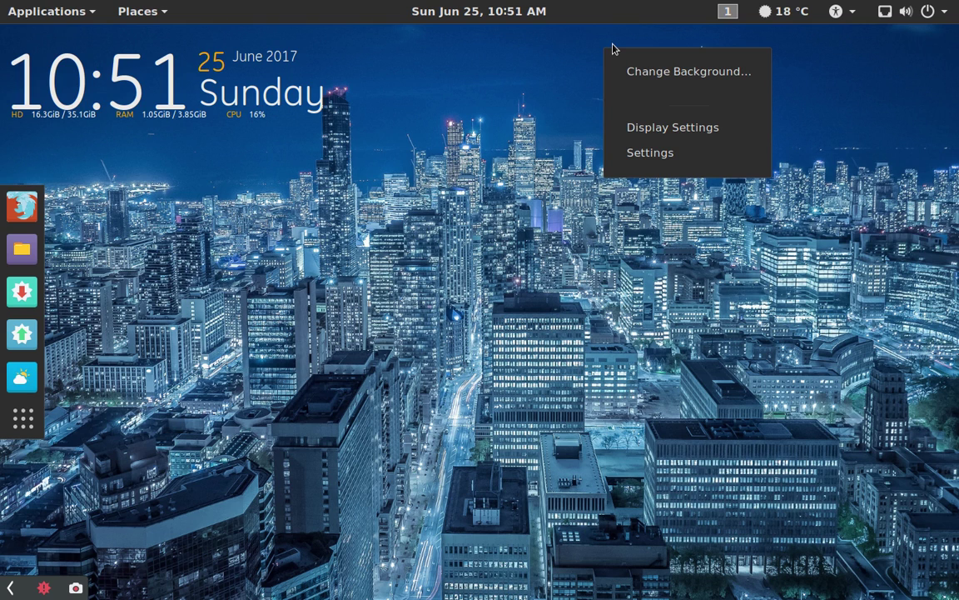
click(575, 60)
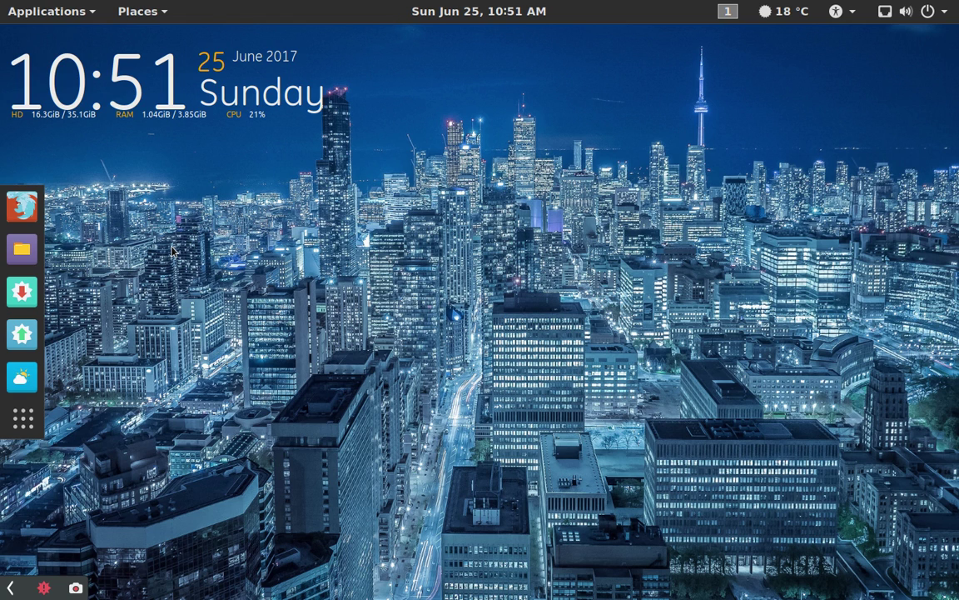
click(22, 334)
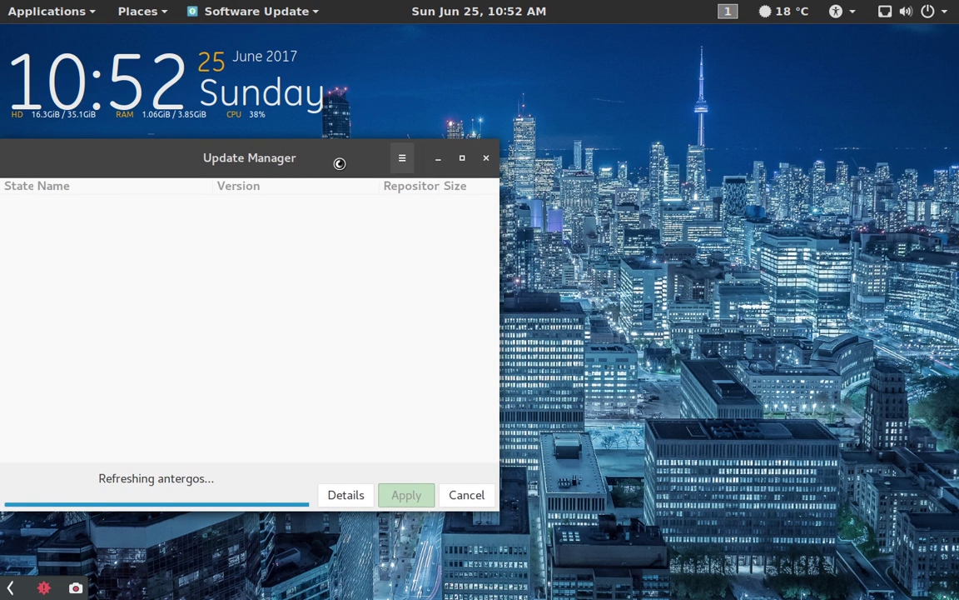
drag(339, 163, 574, 85)
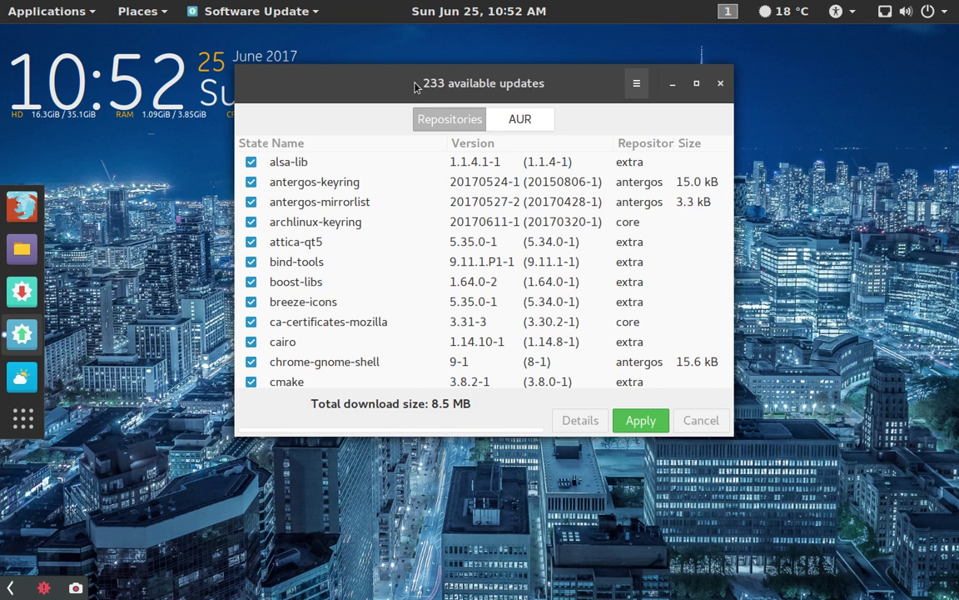
click(636, 422)
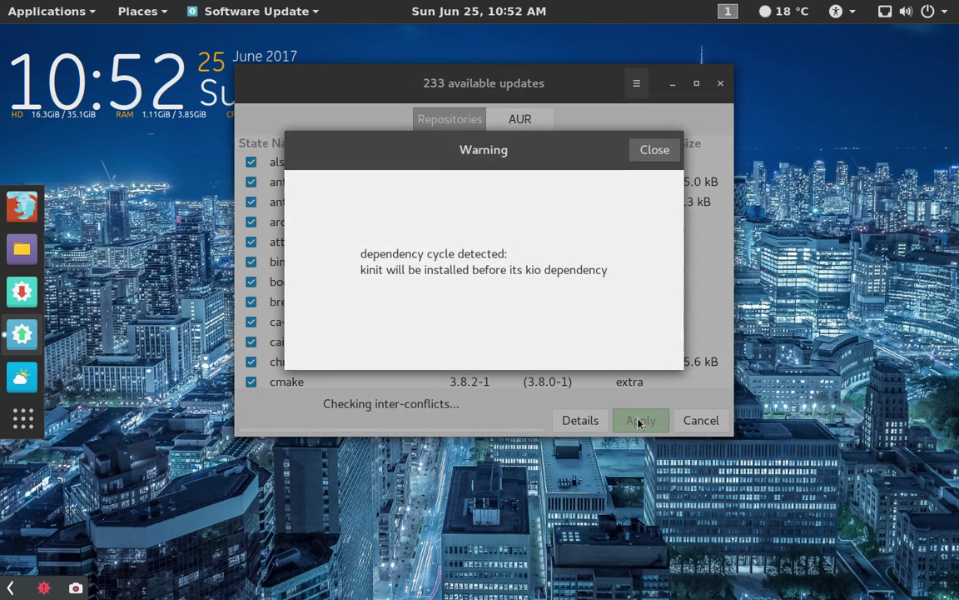
key(Return)
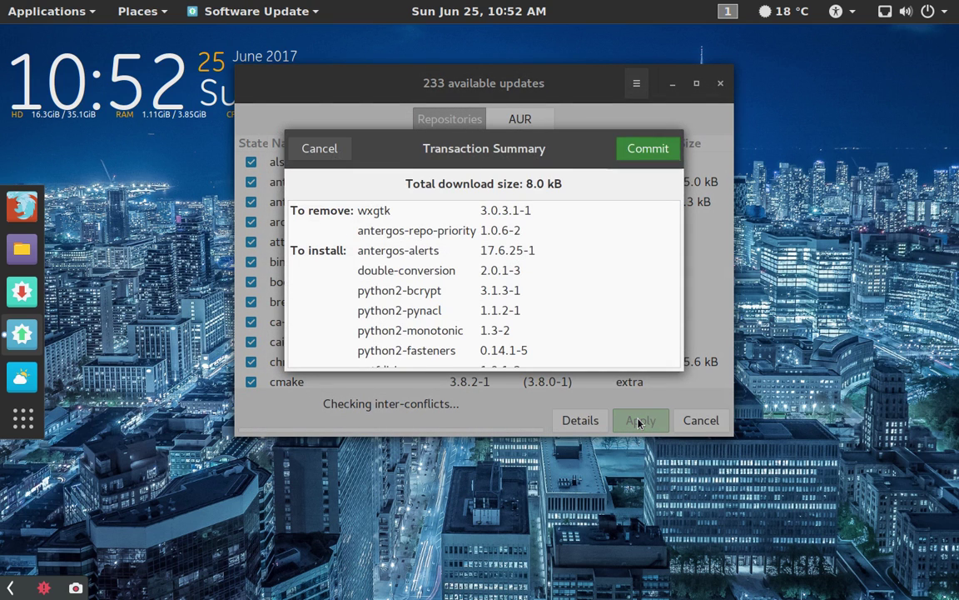
key(Return)
text(●●●●●●●●●●●)
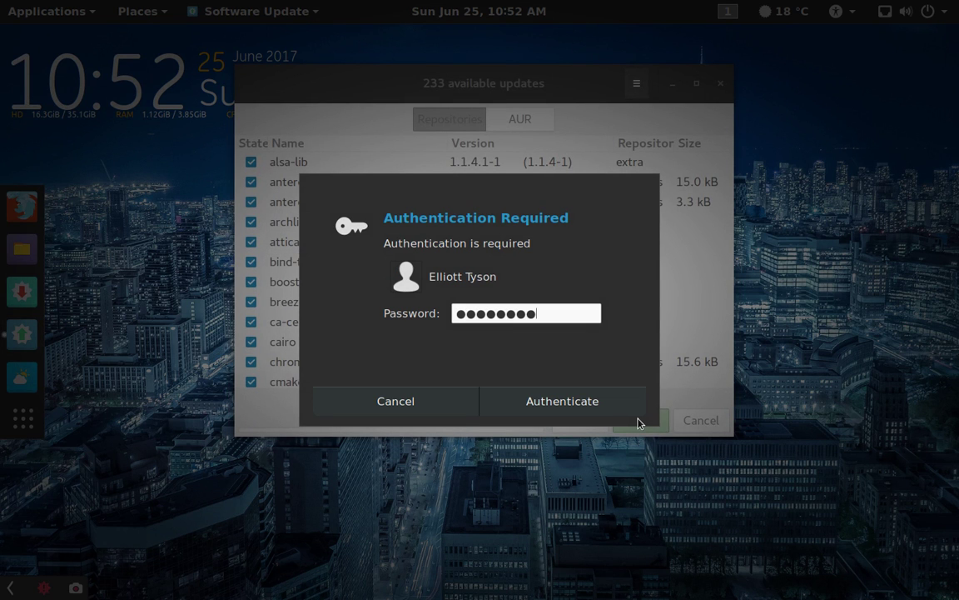
text(●●●)
key(Return)
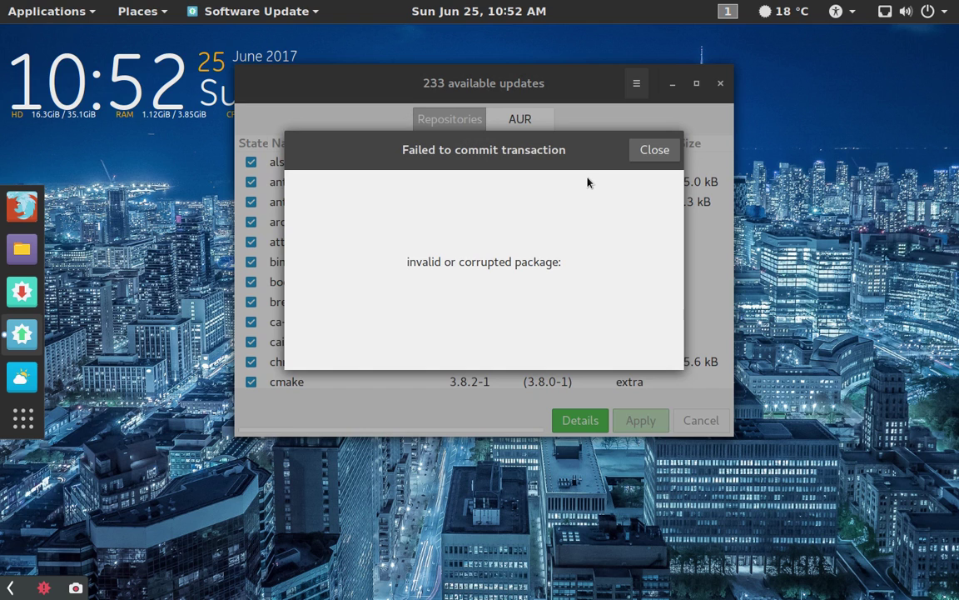
click(670, 150)
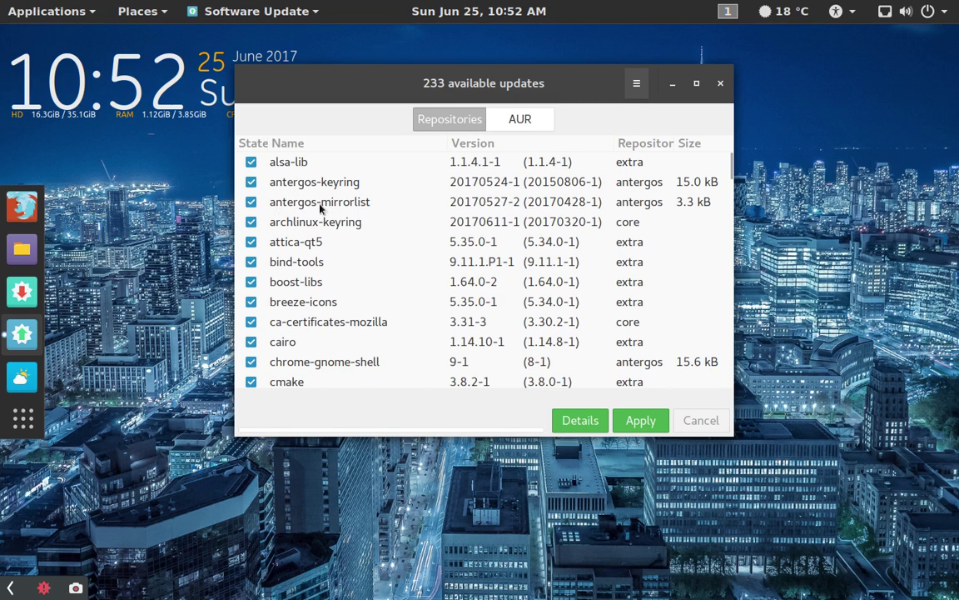
- Scroll the update list, untick pacman and apply the rest, triggering a dependency error
scroll(310, 212, down, 5)
scroll(310, 212, down, 15)
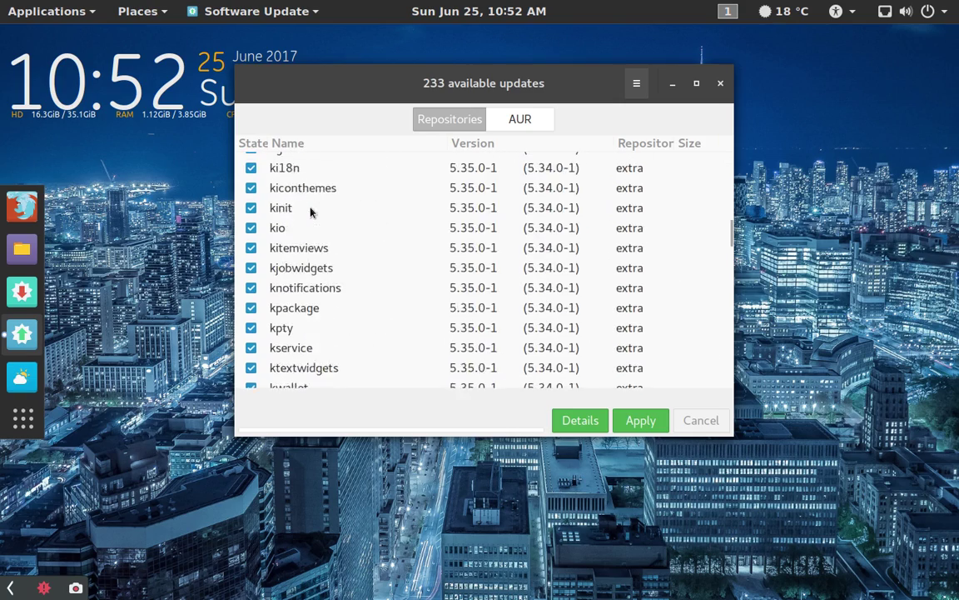
scroll(309, 212, down, 15)
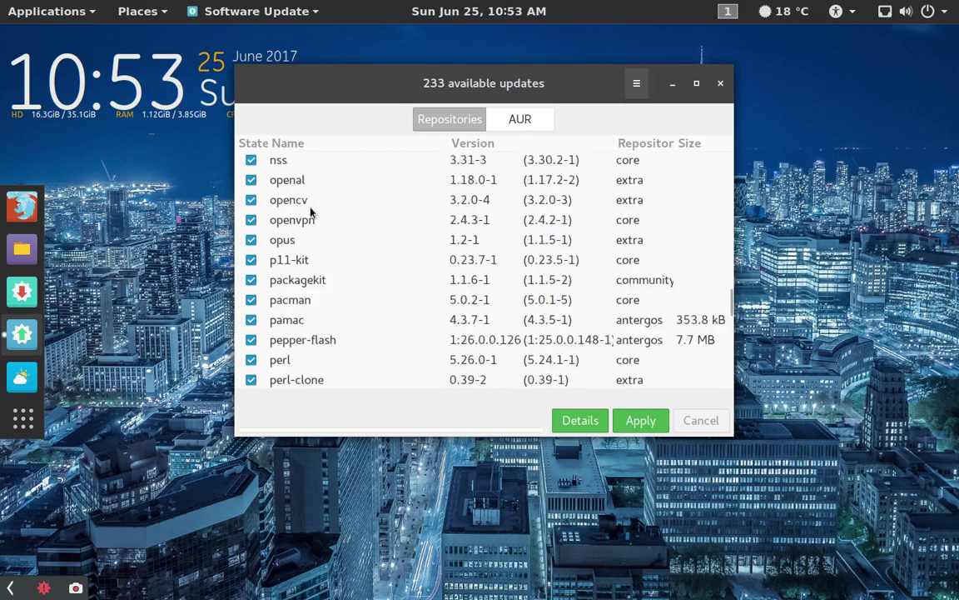
scroll(310, 213, up, 3)
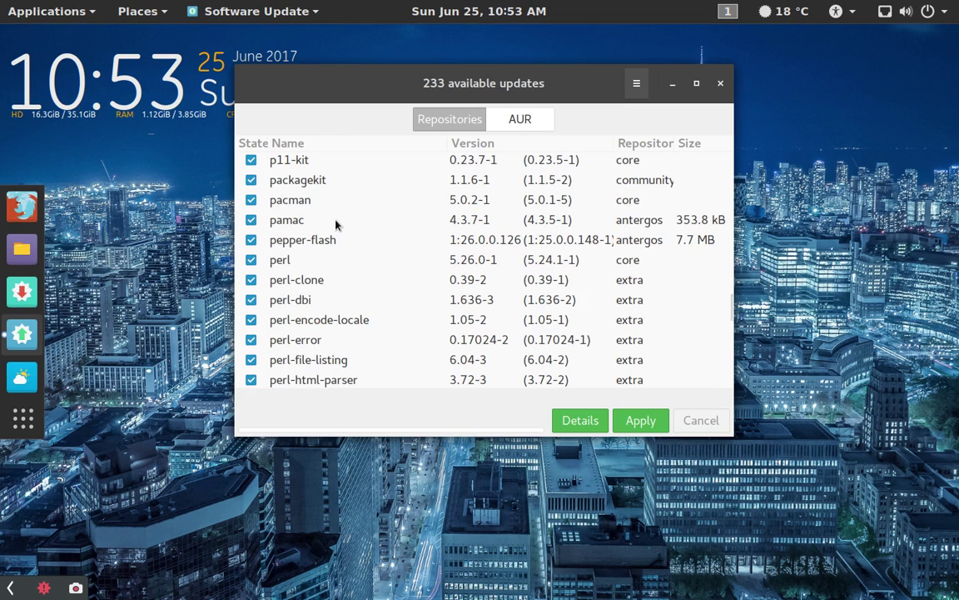
scroll(337, 224, up, 15)
scroll(337, 224, up, 20)
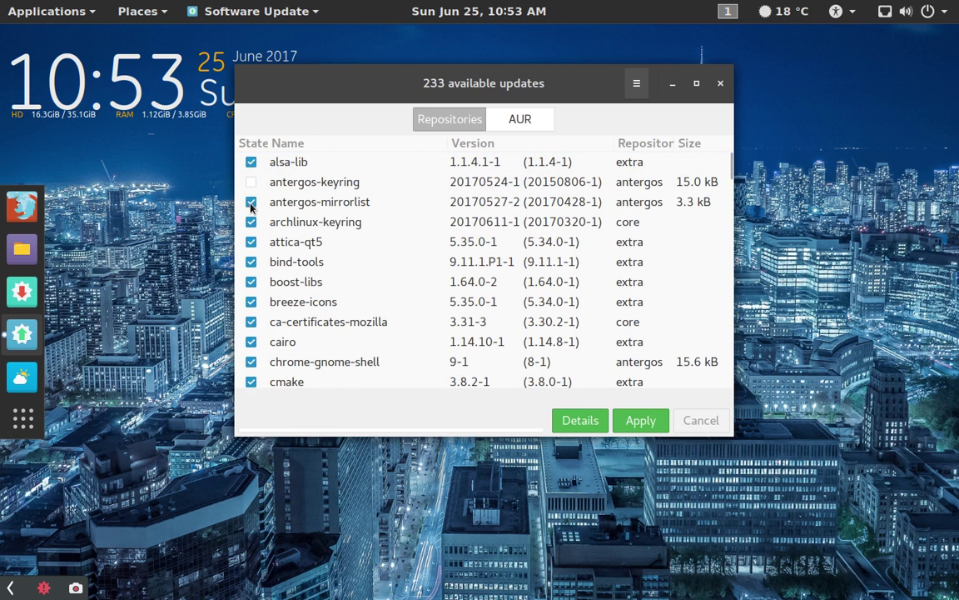
scroll(358, 233, down, 10)
scroll(385, 247, down, 15)
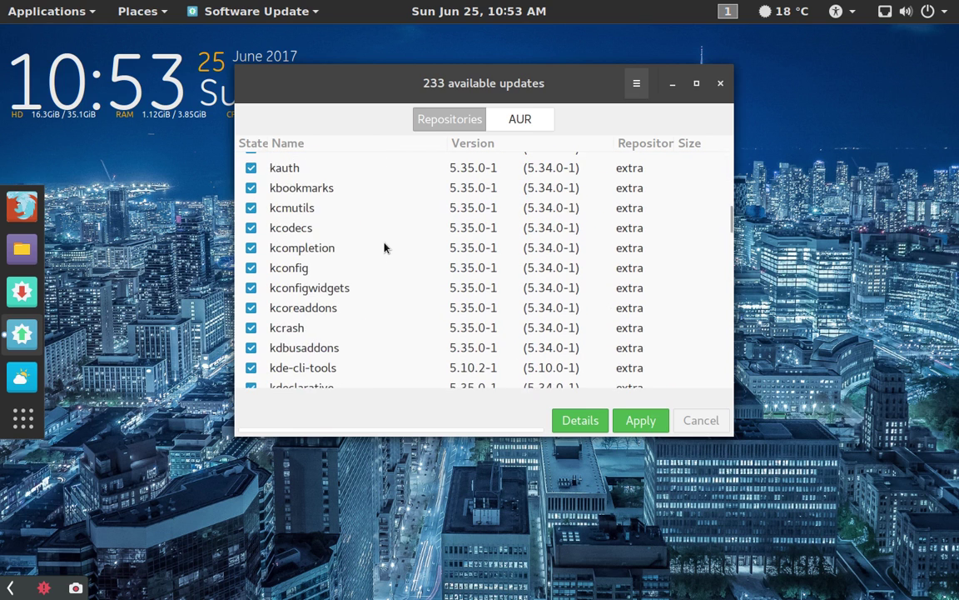
scroll(384, 247, down, 5)
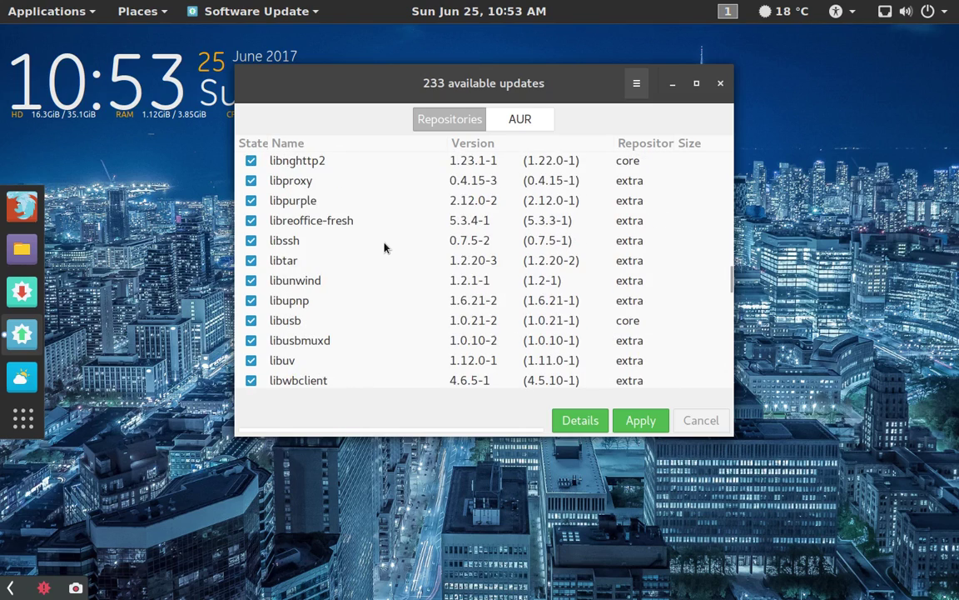
scroll(385, 247, down, 10)
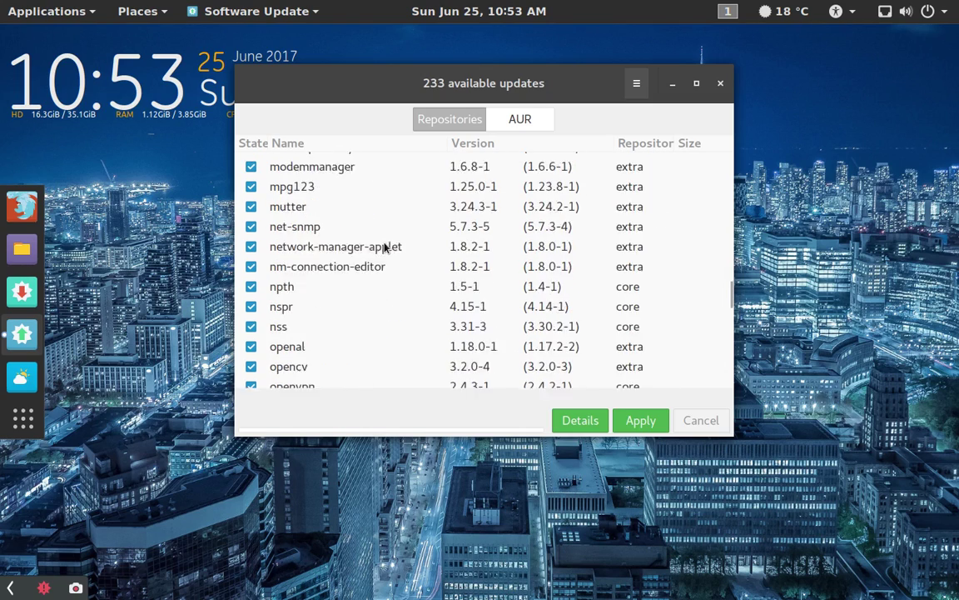
scroll(384, 247, down, 5)
scroll(385, 247, up, 2)
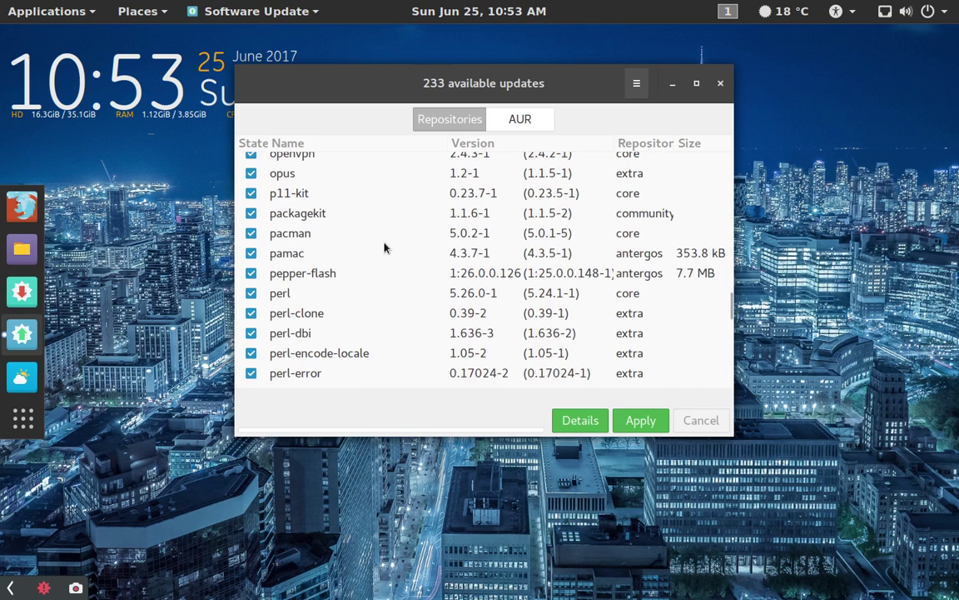
click(250, 233)
click(639, 419)
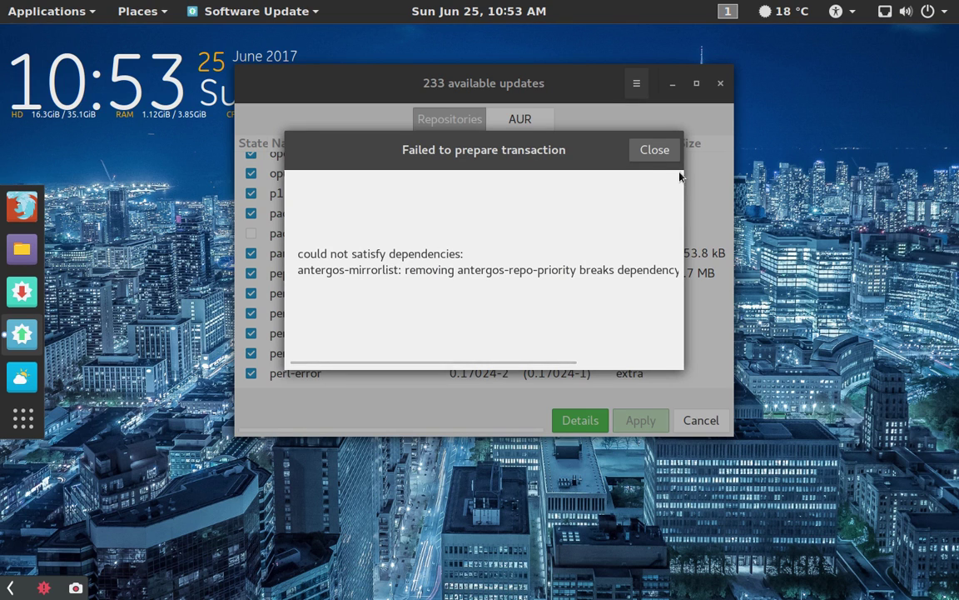
- Close the 'Failed to prepare transaction' dependency error dialog
click(654, 157)
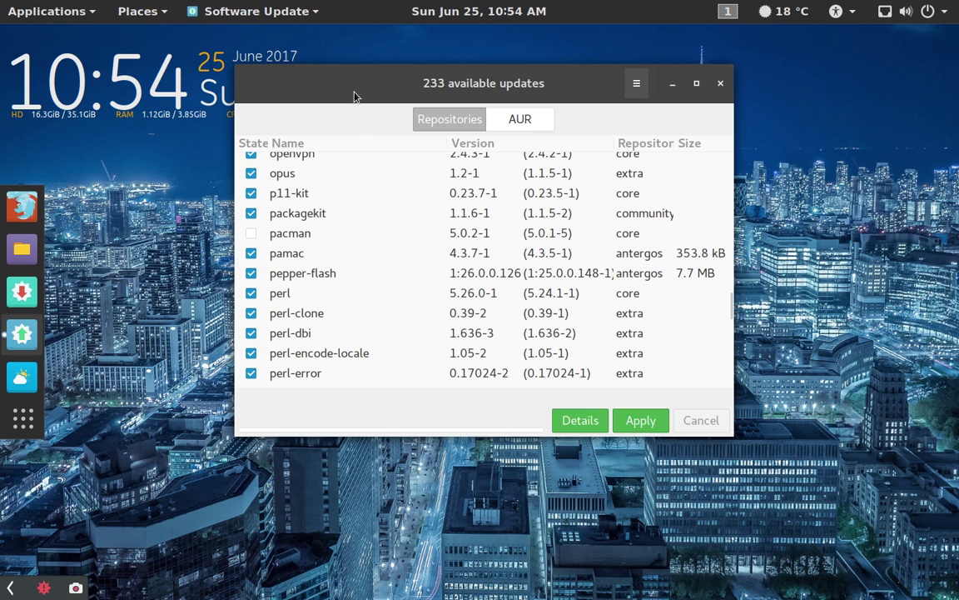
- Nudge the Update Manager window lower, then close it without applying the 233 updates
drag(354, 96, 353, 104)
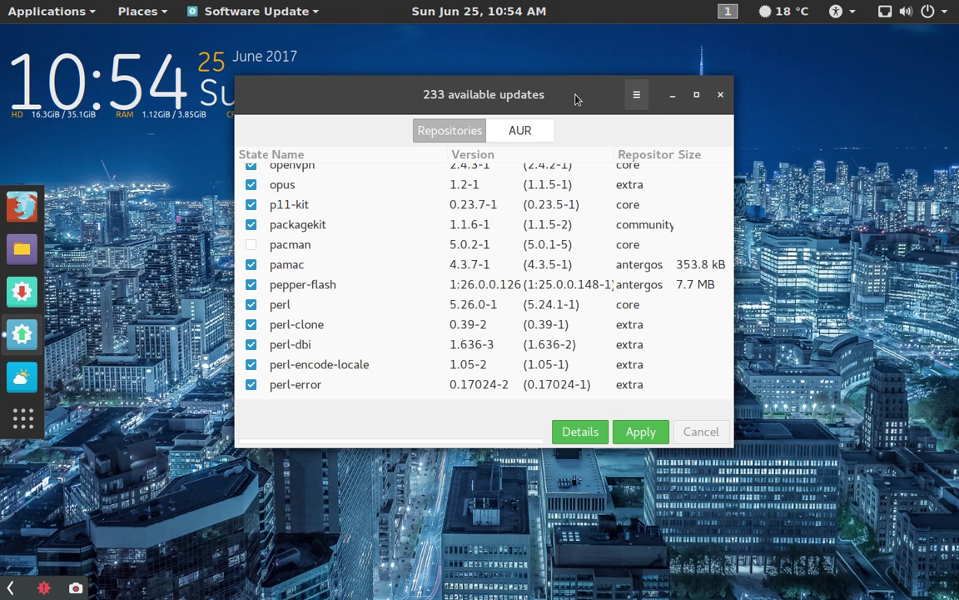
mouse_move(578, 94)
mouse_down()
mouse_move(419, 94)
mouse_move(580, 94)
mouse_move(582, 114)
mouse_up()
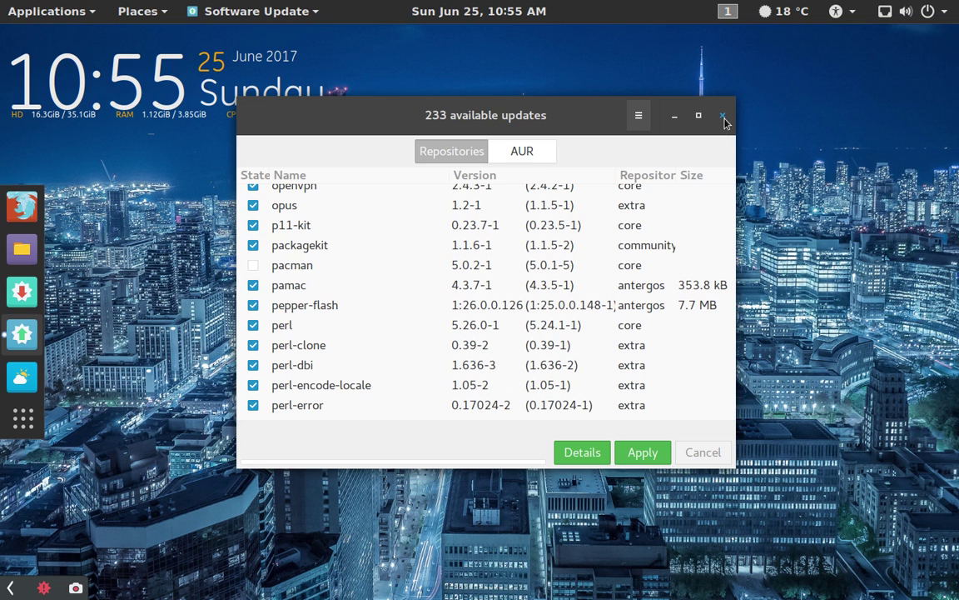
click(723, 117)
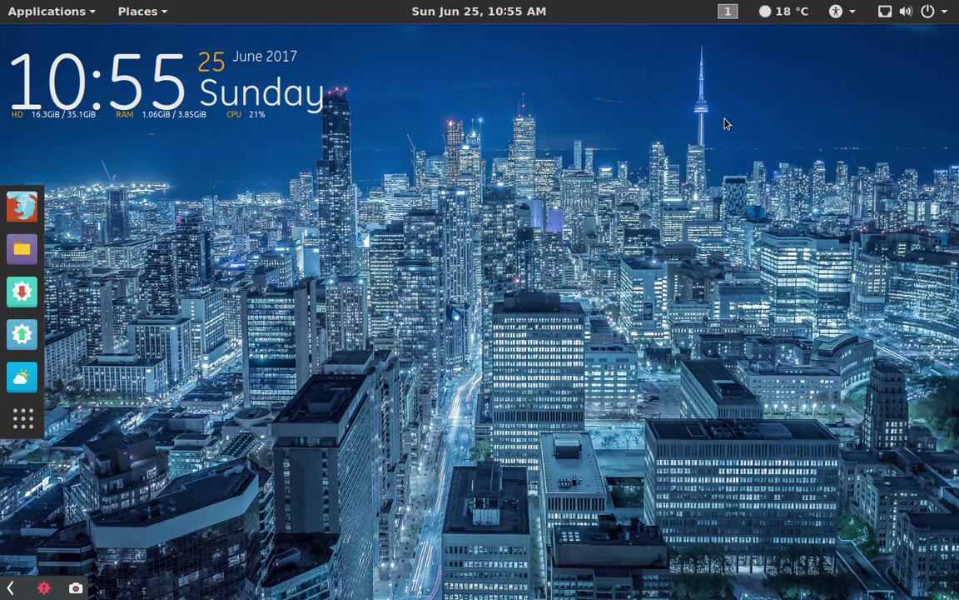
key(ctrl+alt+t)
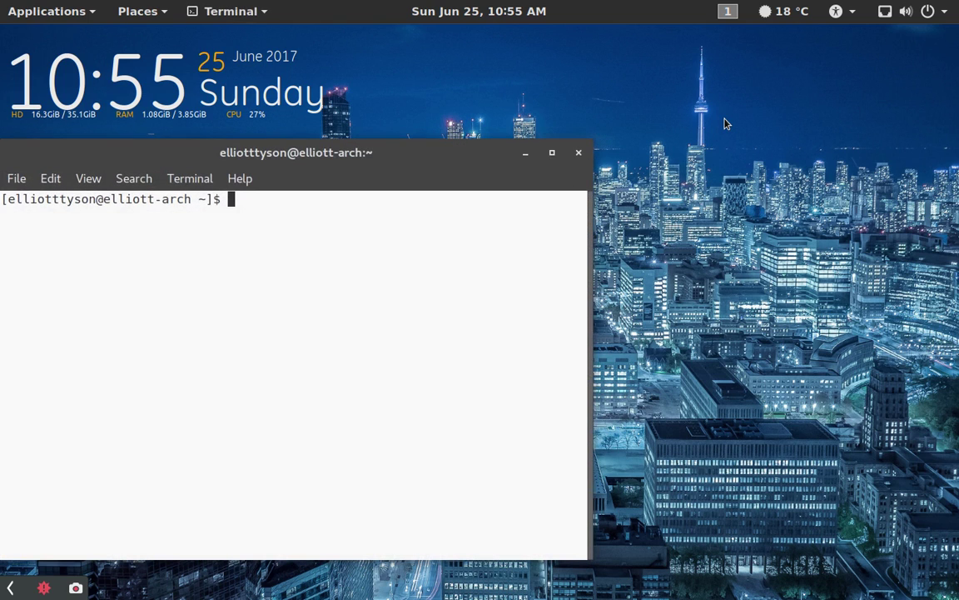
text(uname -r)
key(Return)
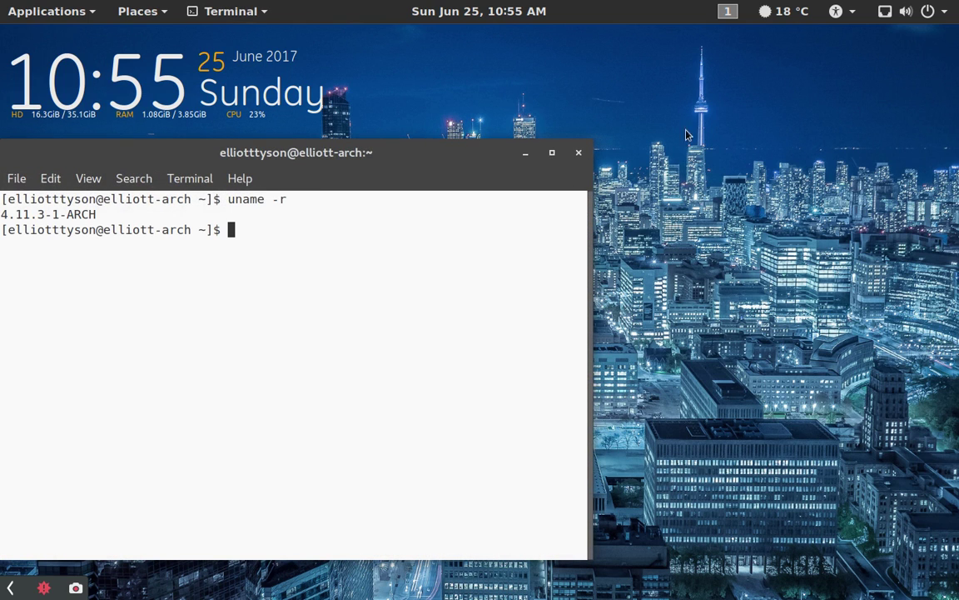
mouse_move(3, 248)
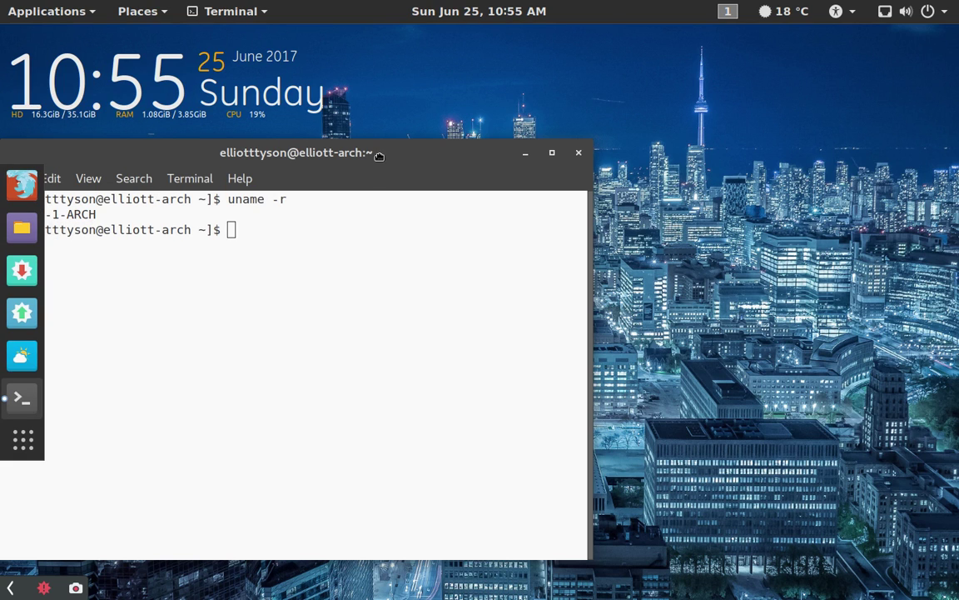
drag(360, 157, 438, 143)
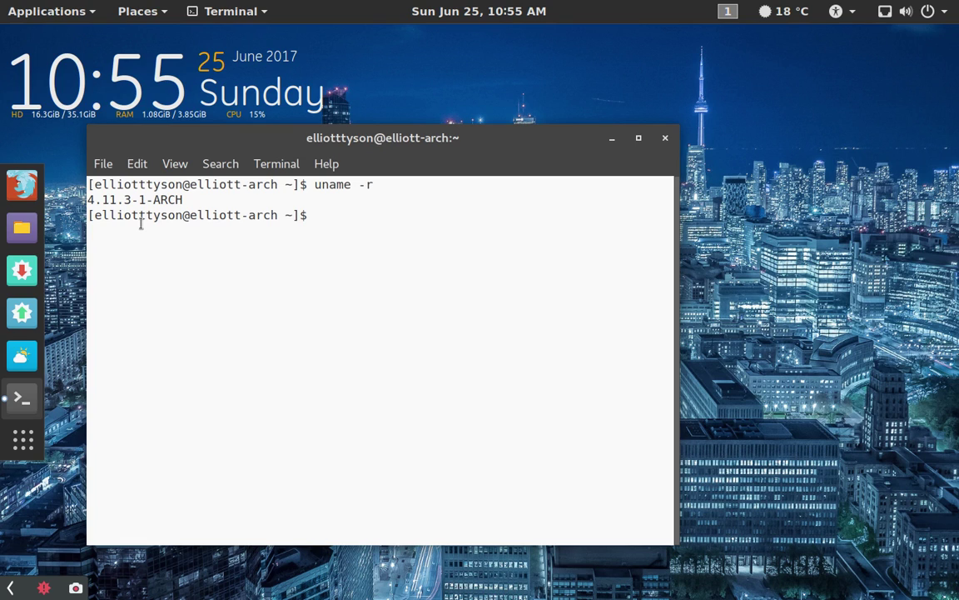
text(lsb_release -a)
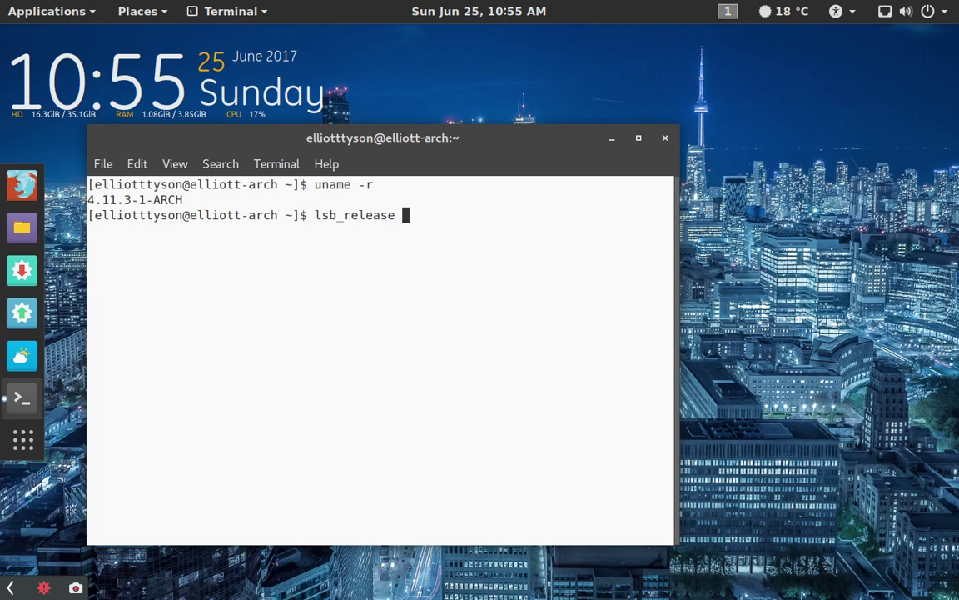
key(Return)
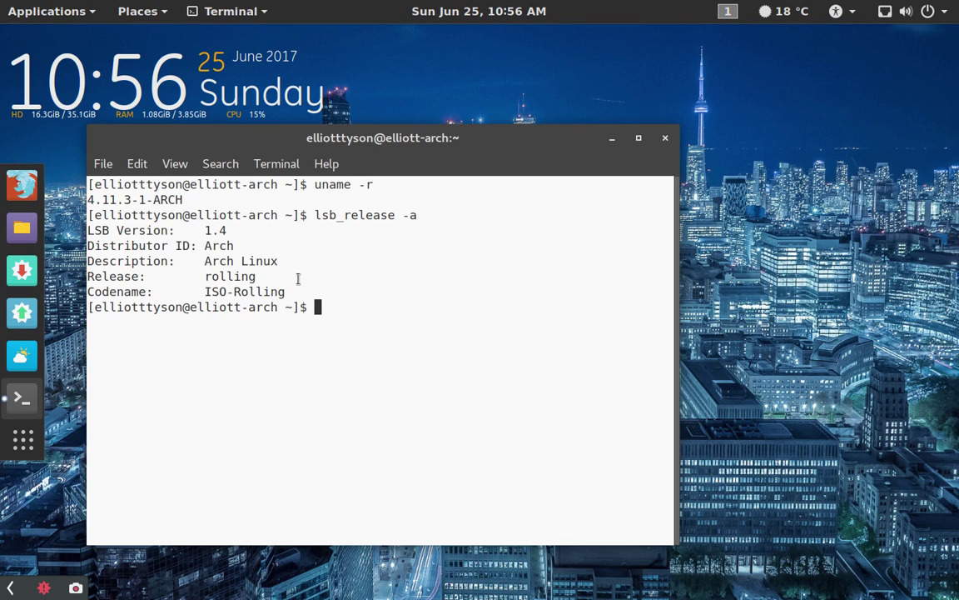
drag(280, 276, 191, 276)
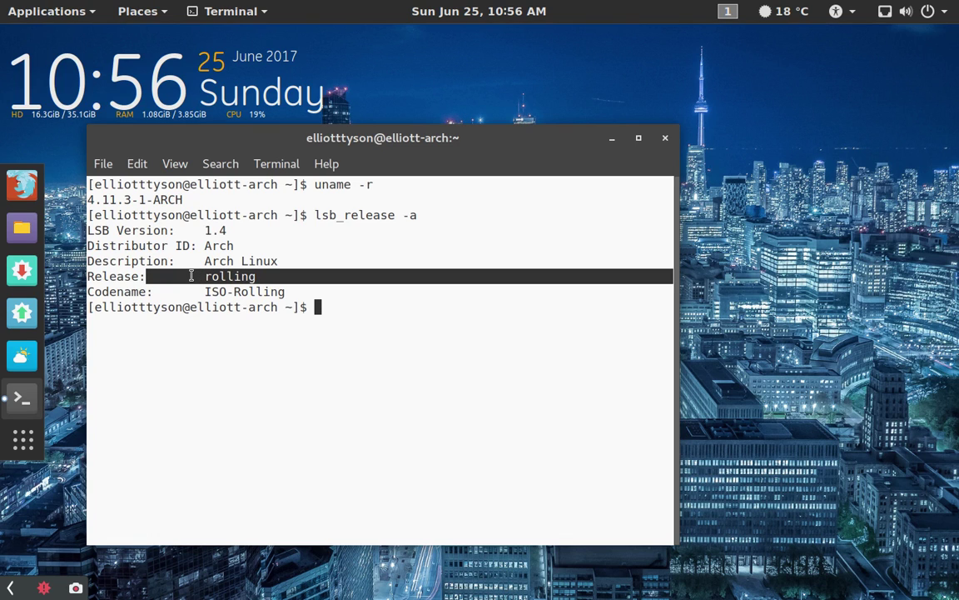
click(432, 183)
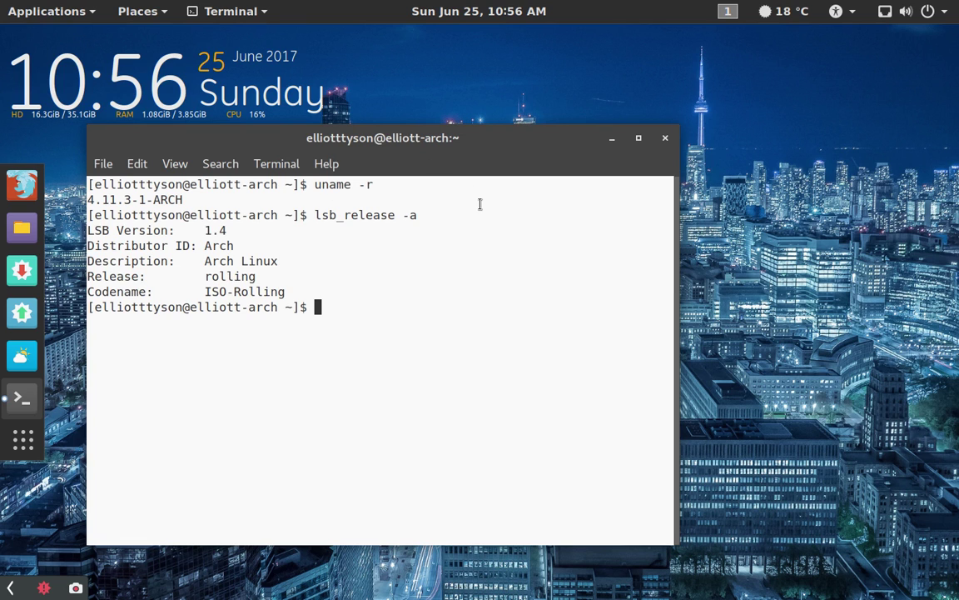
click(665, 139)
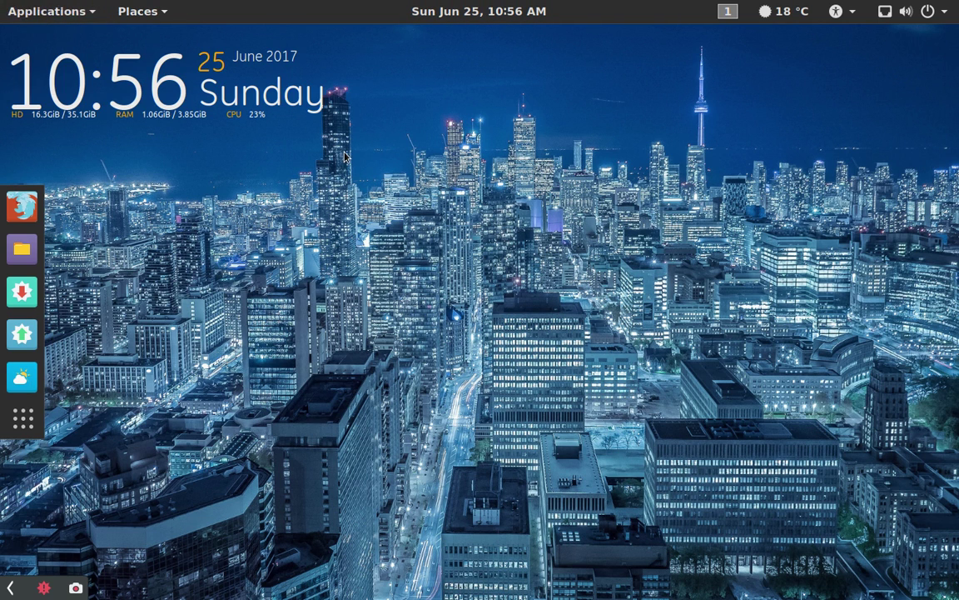
- In Dash to Dock settings, enable Customize opacity and set the dock position to Bottom
click(33, 414)
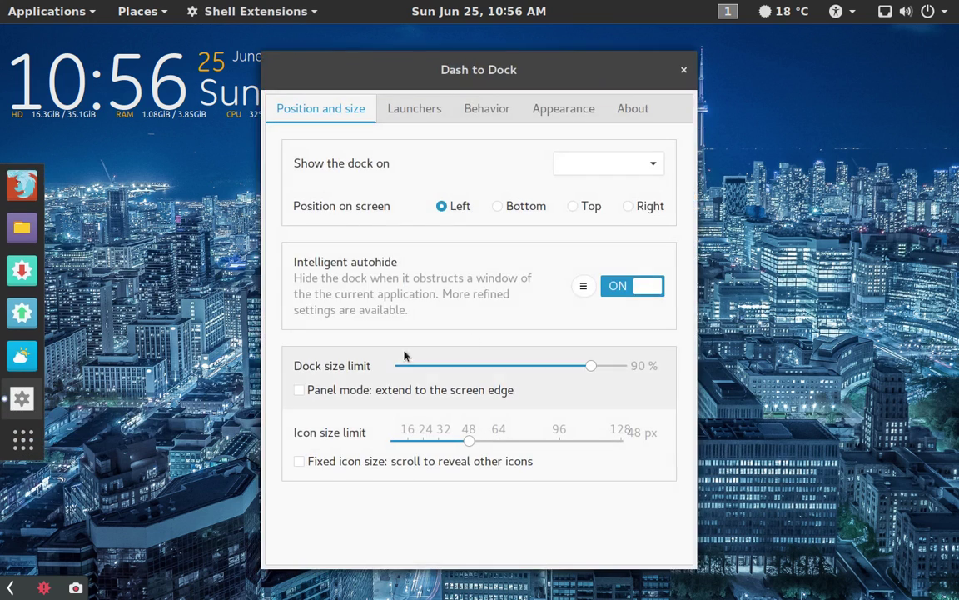
click(563, 109)
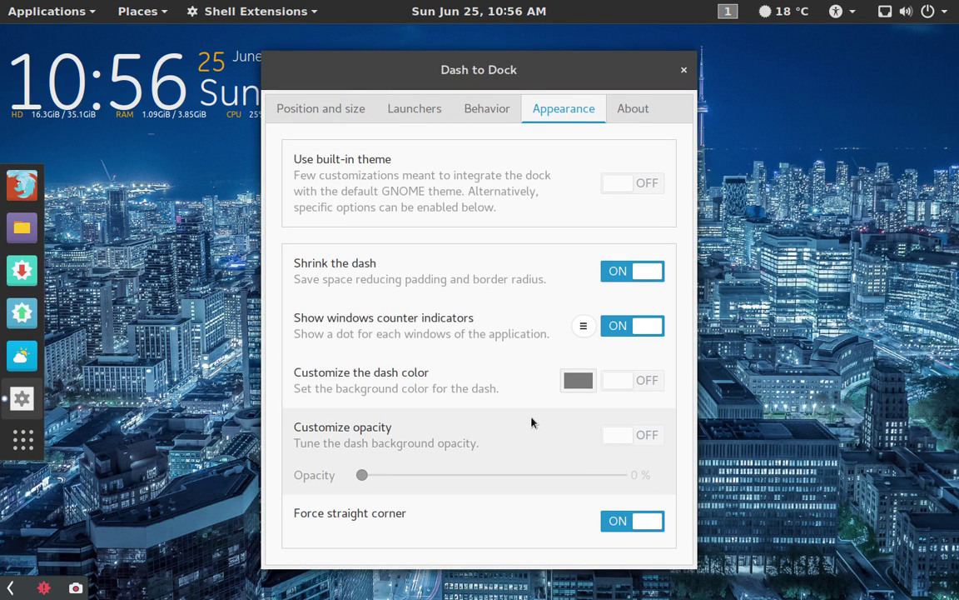
click(651, 435)
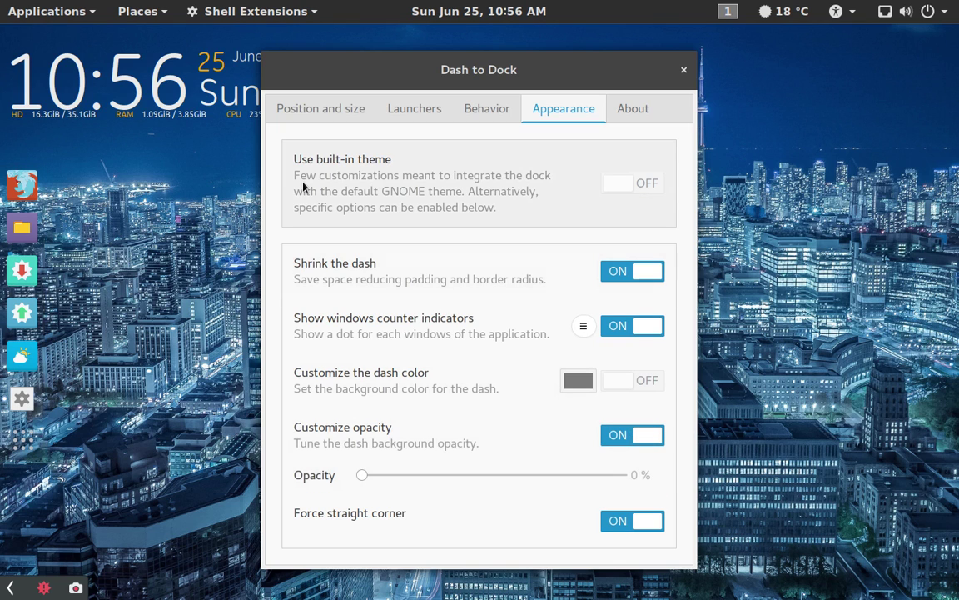
click(310, 101)
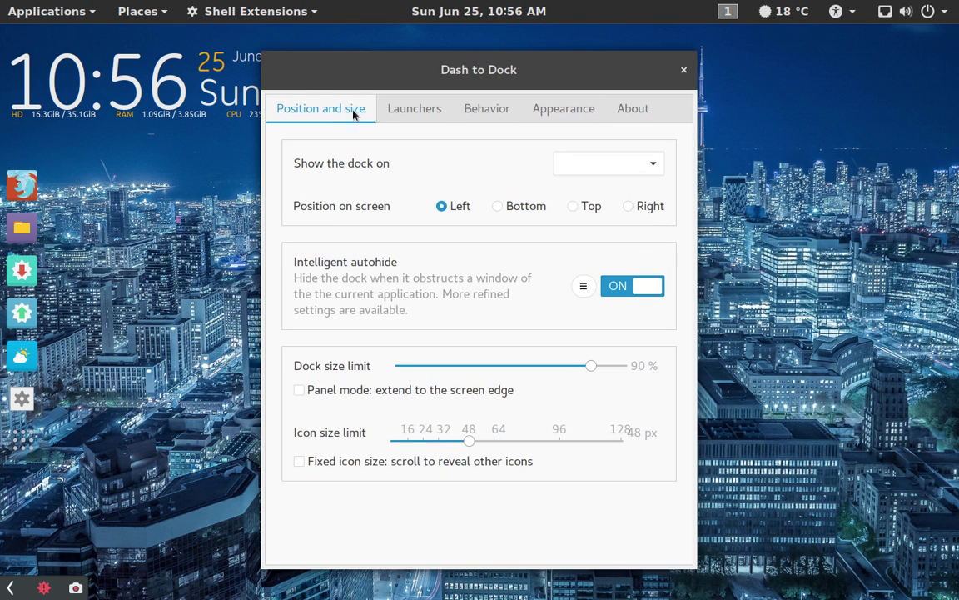
click(517, 205)
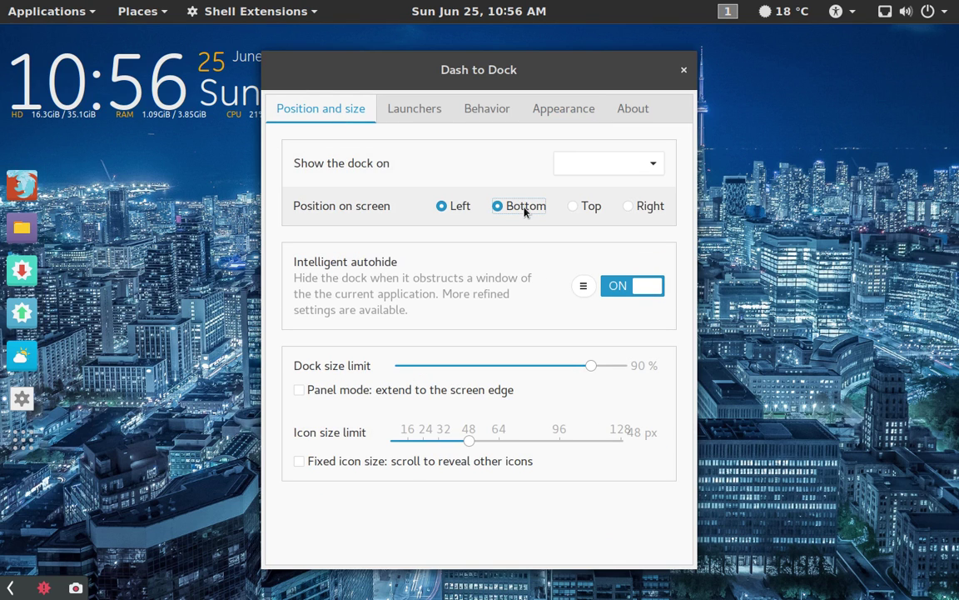
click(684, 70)
- Launch Tweak Tool by searching 'tweak' in Activities
key(super)
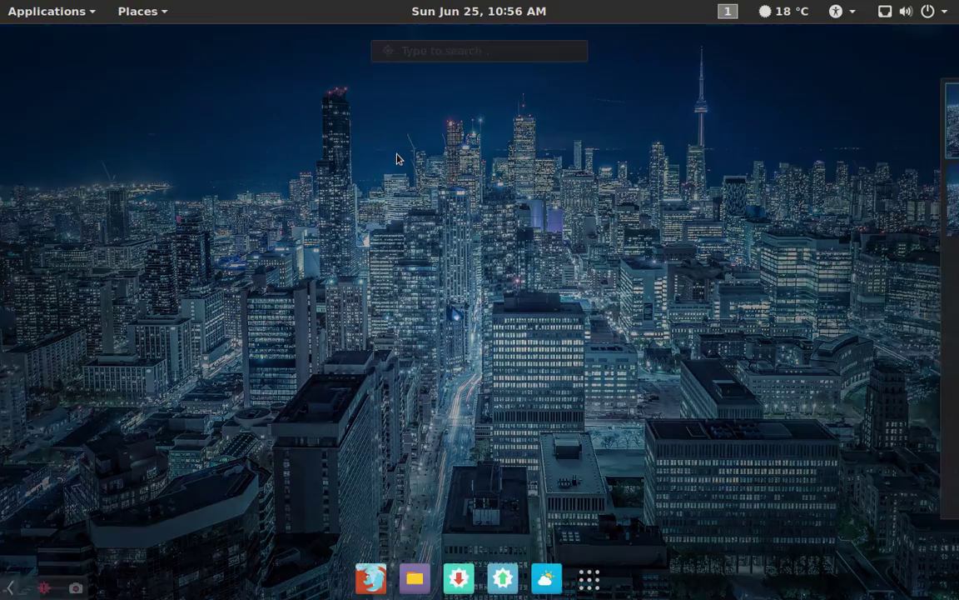
text(tweak)
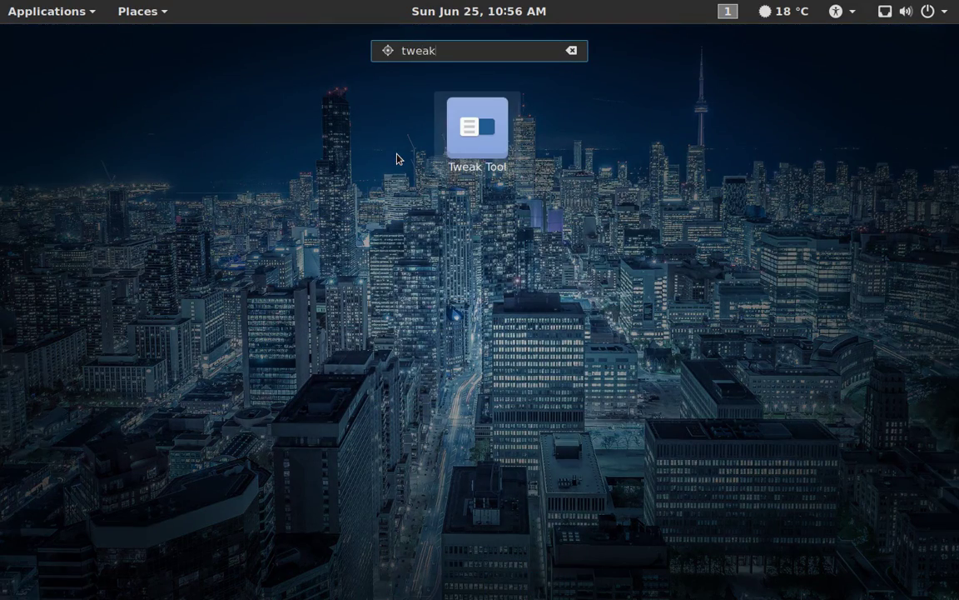
key(Return)
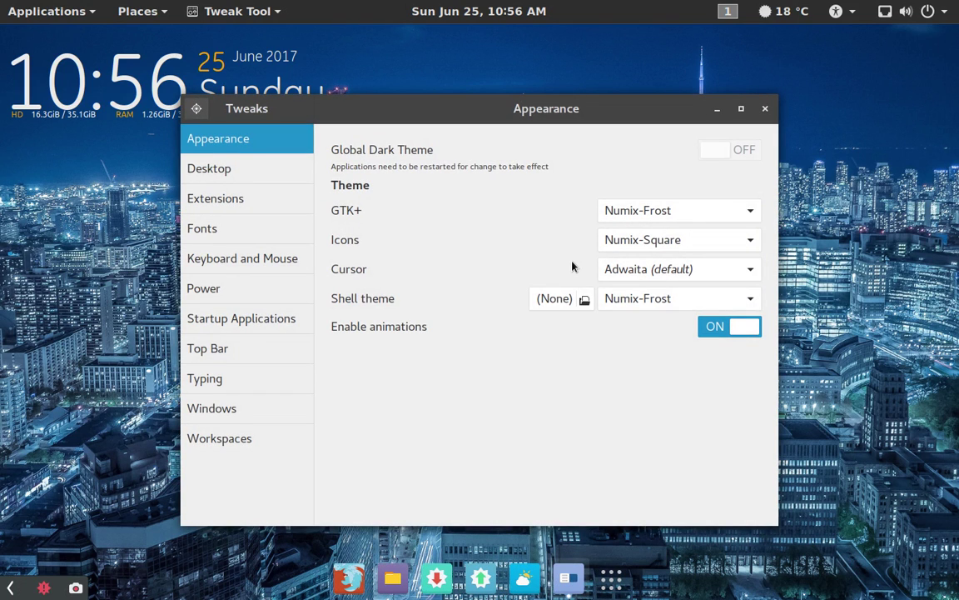
- Set GTK+ theme to Numix-Frost-Light, icons to Moka and shell theme to Moka Gourmet
click(664, 211)
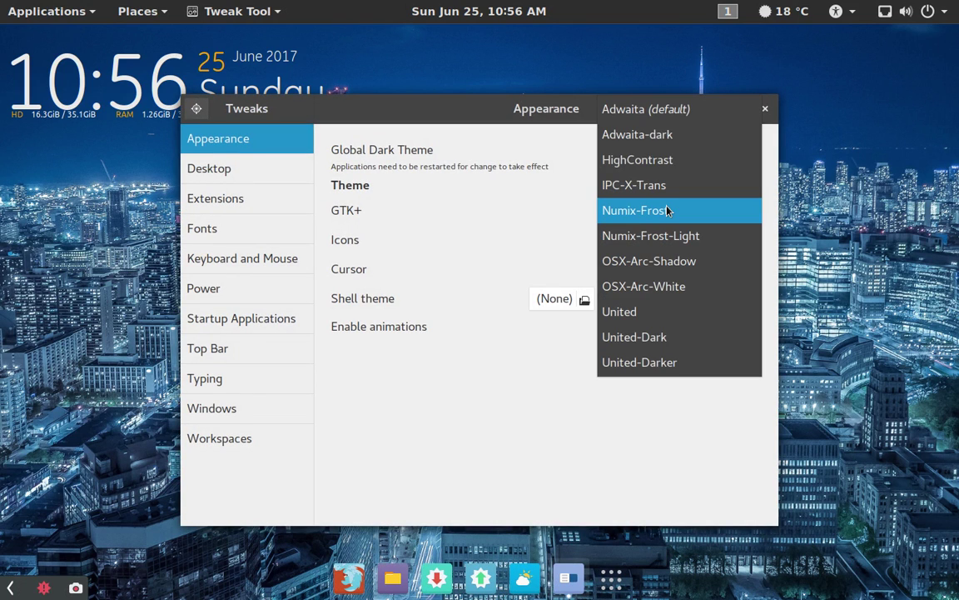
click(670, 236)
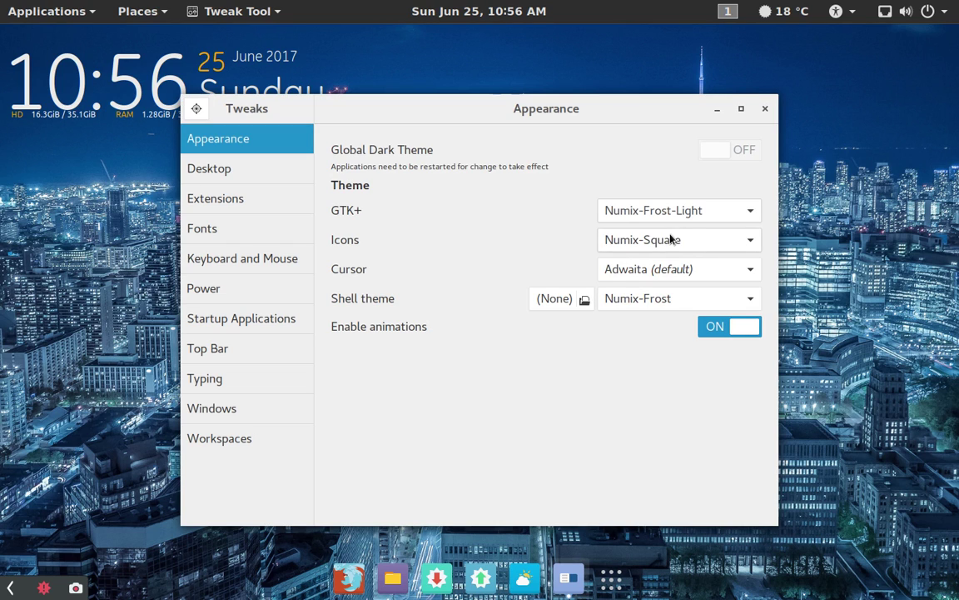
click(688, 242)
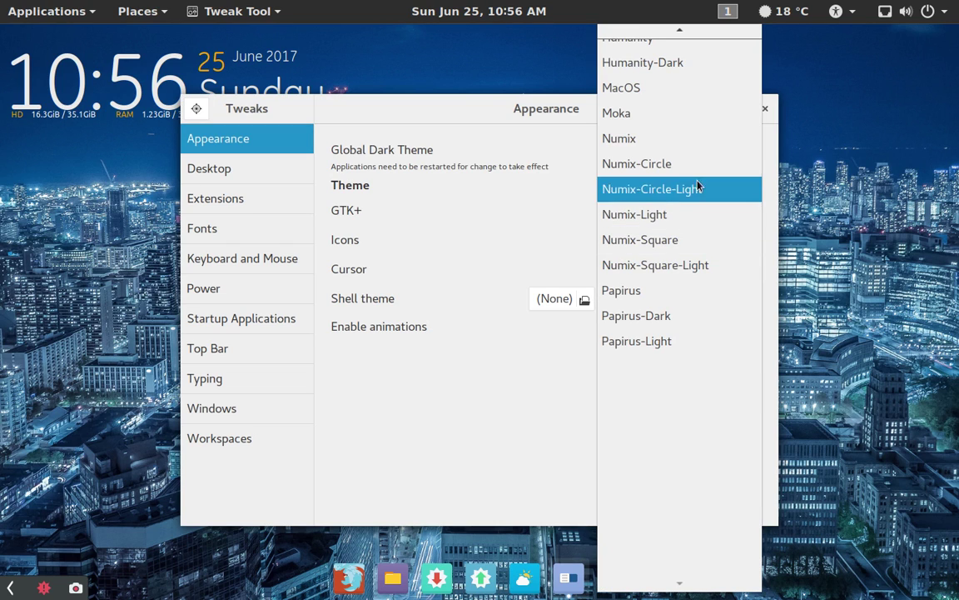
click(680, 115)
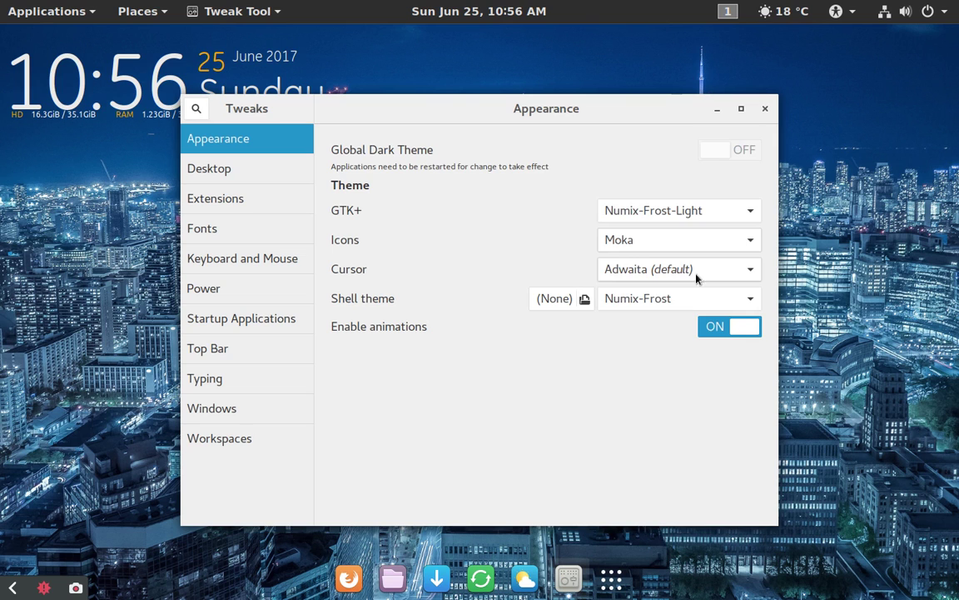
click(683, 299)
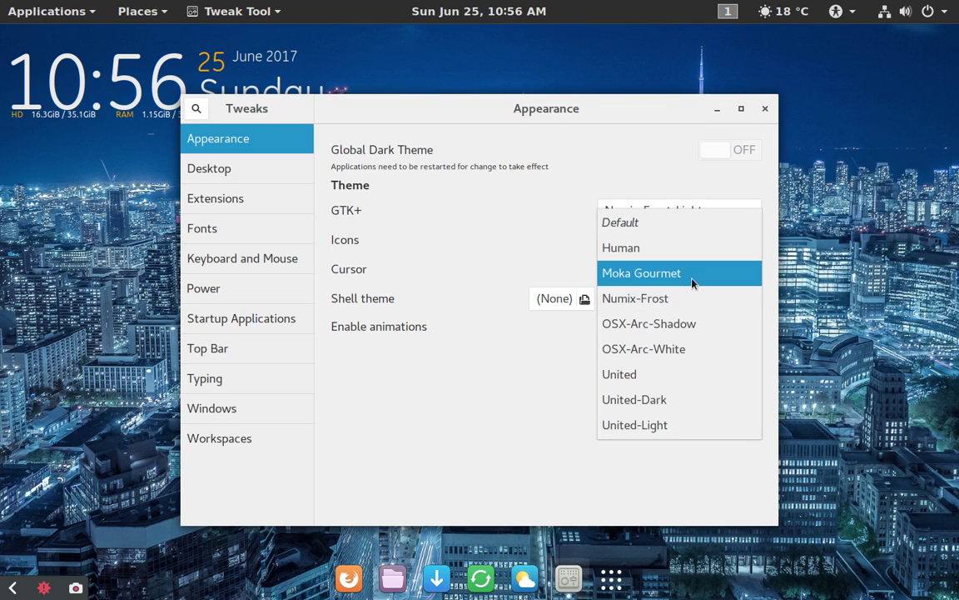
click(690, 279)
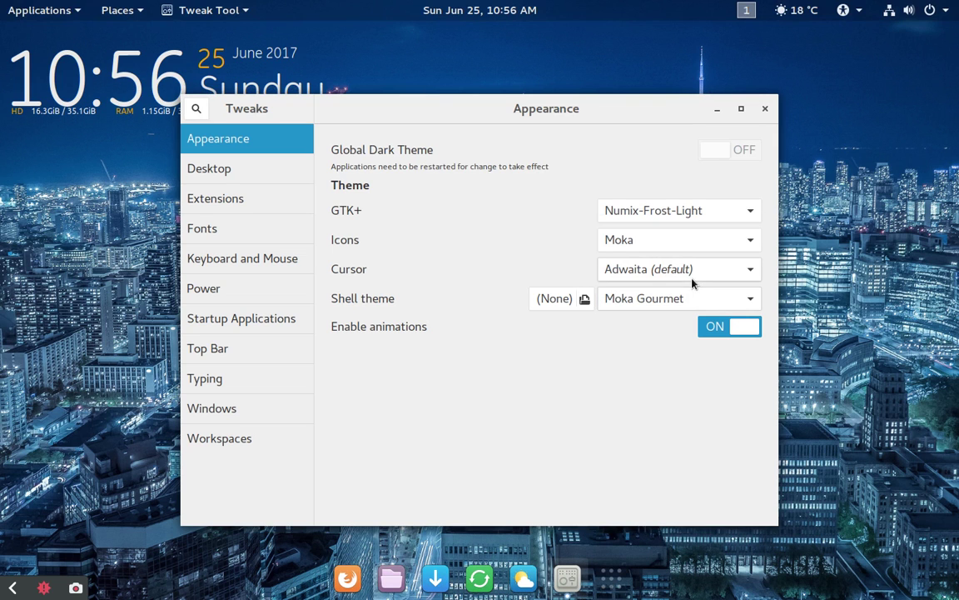
click(766, 110)
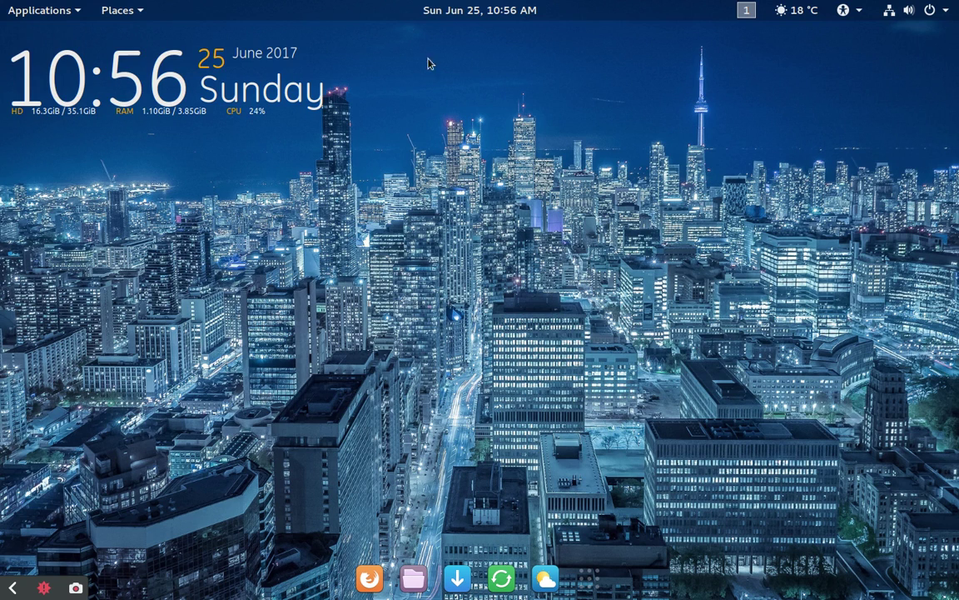
click(479, 12)
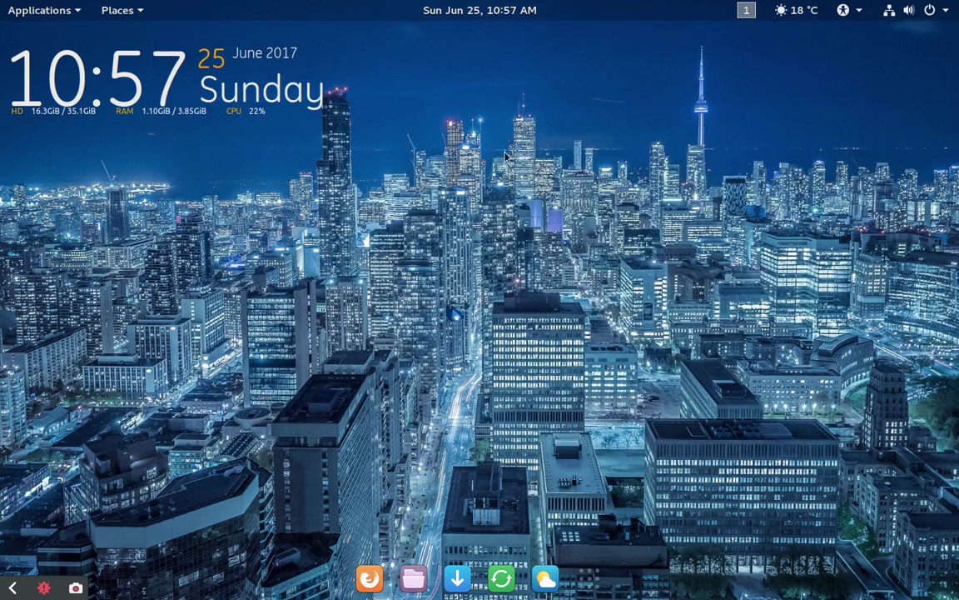
right_click(506, 158)
click(462, 164)
right_click(463, 164)
click(464, 164)
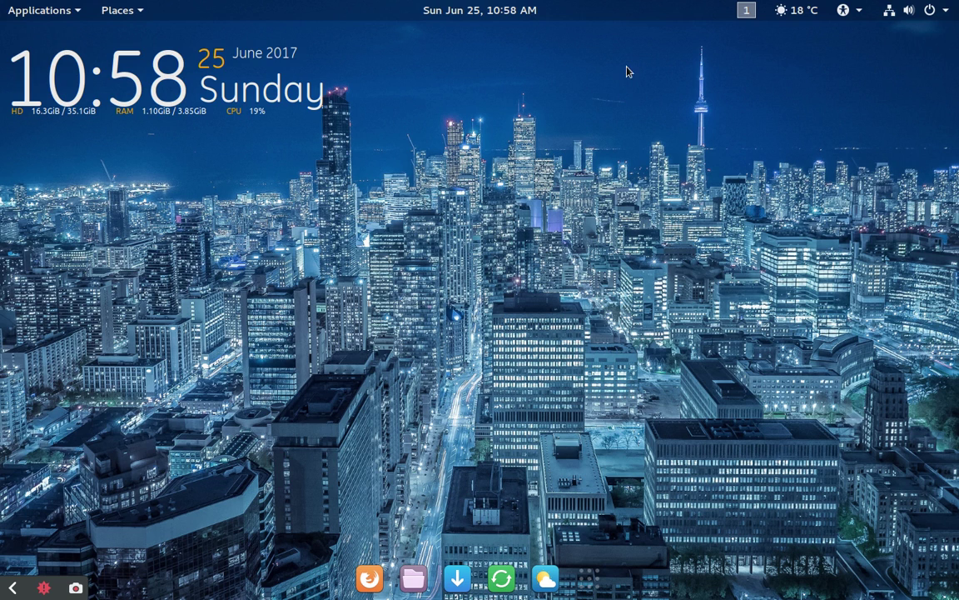
click(500, 19)
right_click(502, 48)
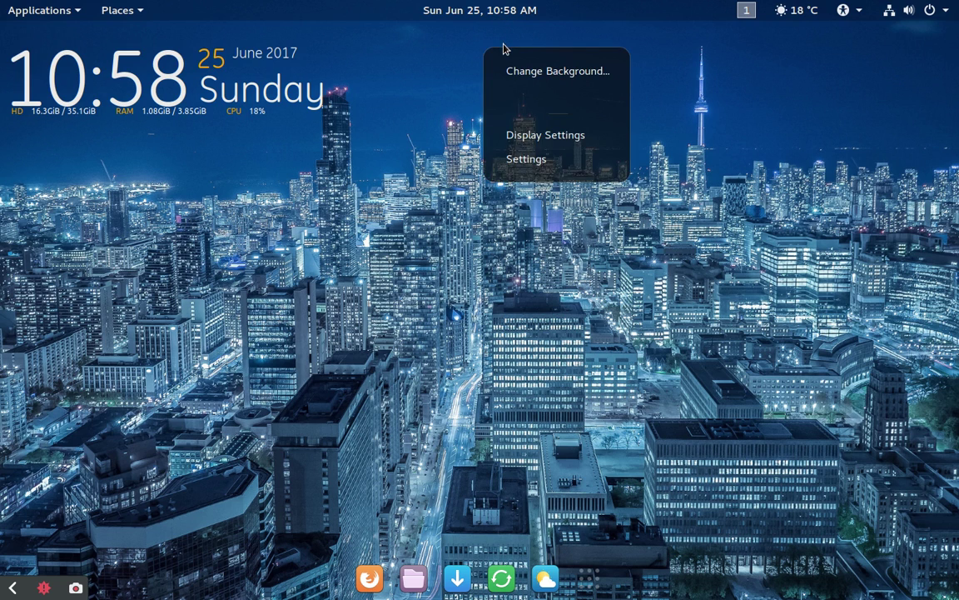
click(434, 51)
right_click(434, 51)
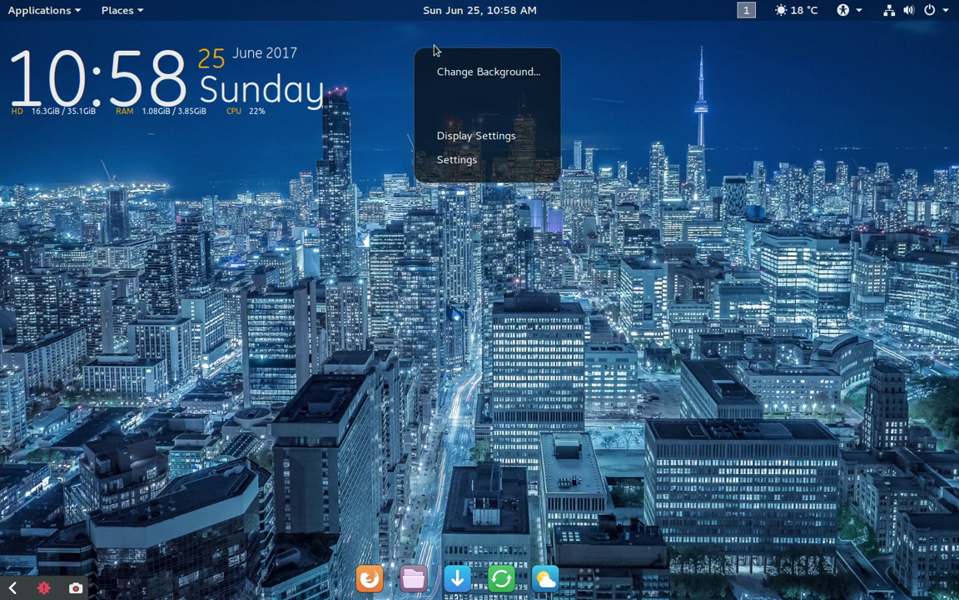
click(391, 75)
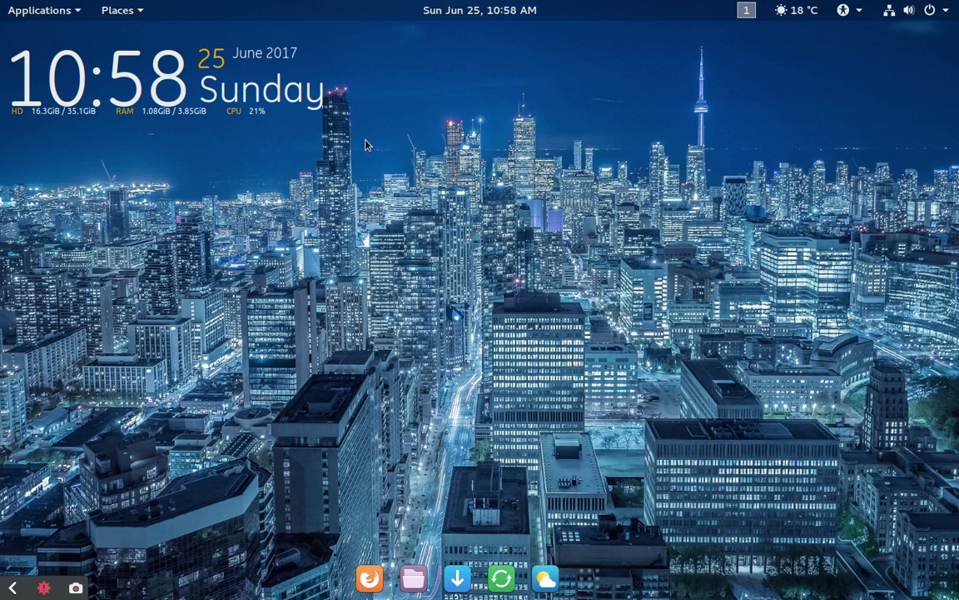